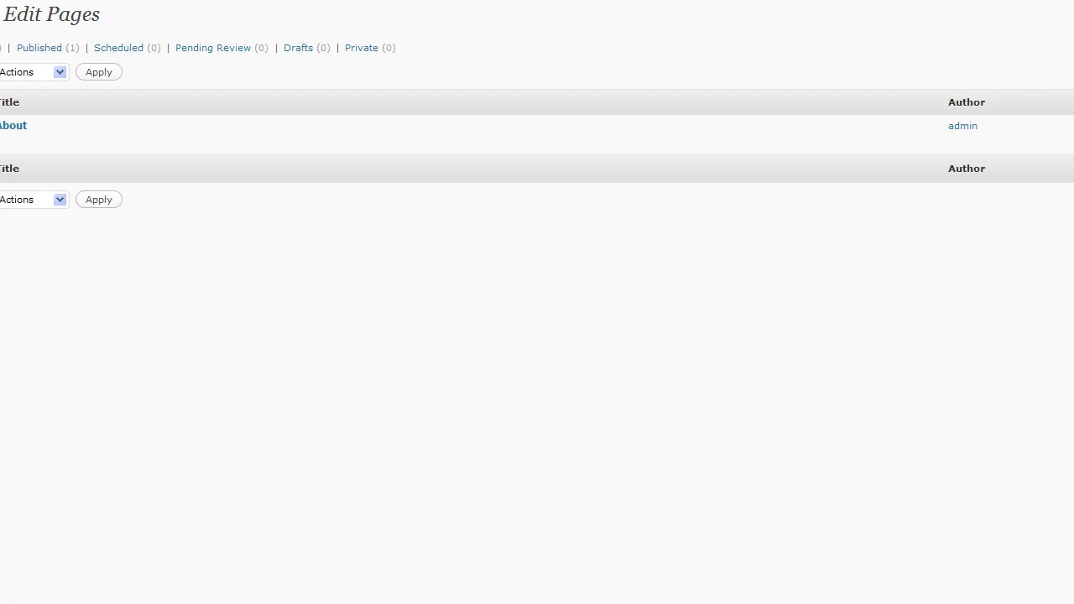
Step: Switch to the FTP client and examine the video production files in the local imts-001 folder, including imts-001.html
key(alt+Tab)
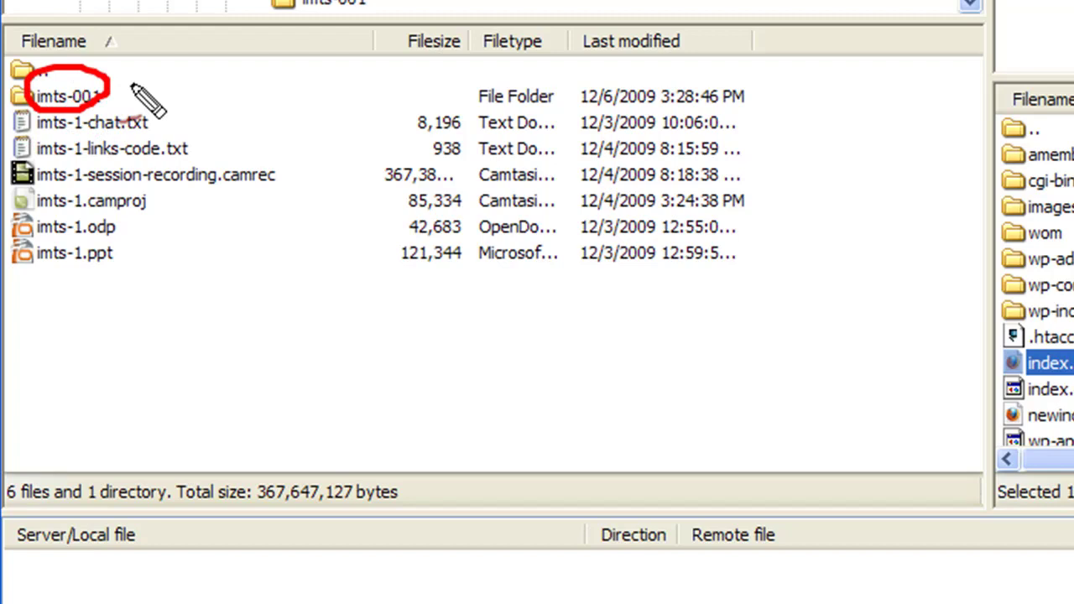
key(Escape)
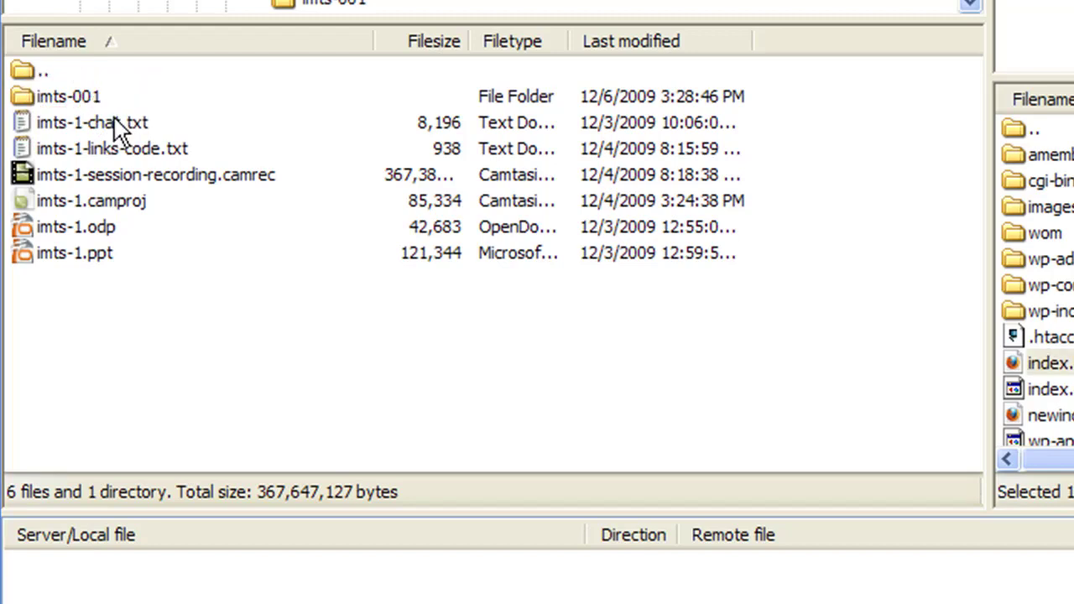
double_click(20, 98)
mouse_move(967, 195)
mouse_down()
mouse_move(966, 304)
mouse_move(970, 186)
mouse_up()
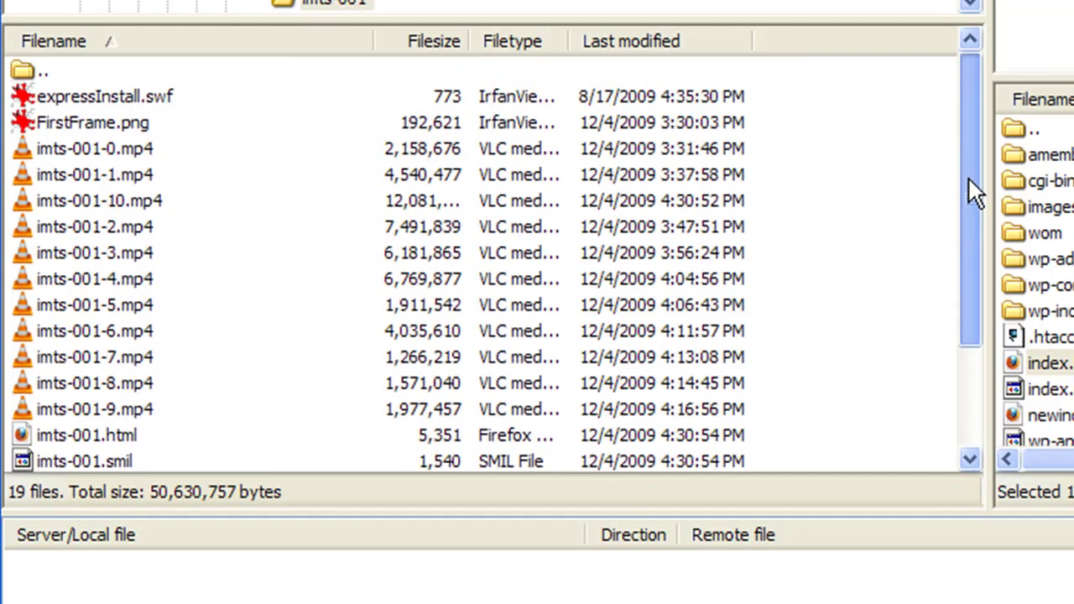
click(118, 279)
click(135, 97)
click(131, 122)
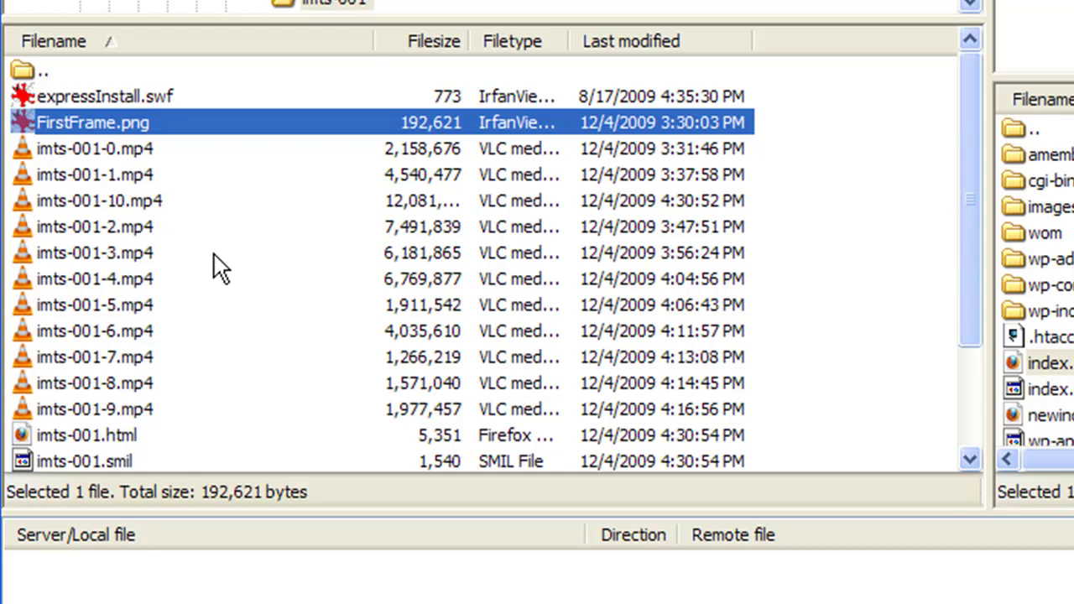
scroll(220, 270, down, 2)
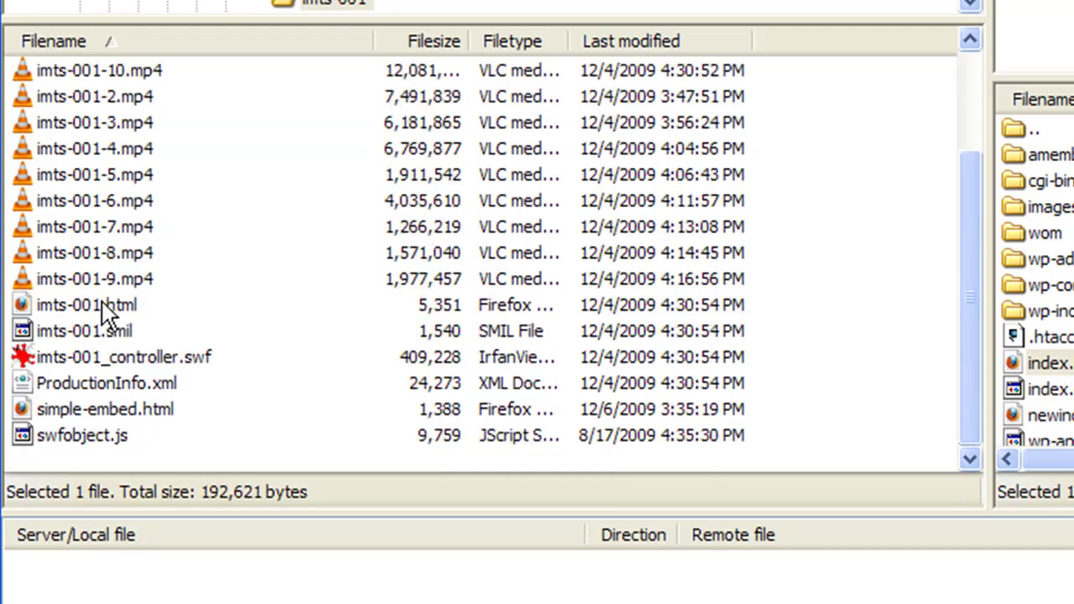
mouse_move(18, 317)
mouse_down()
mouse_move(144, 321)
mouse_move(144, 294)
mouse_move(7, 288)
mouse_move(15, 324)
mouse_move(41, 319)
mouse_up()
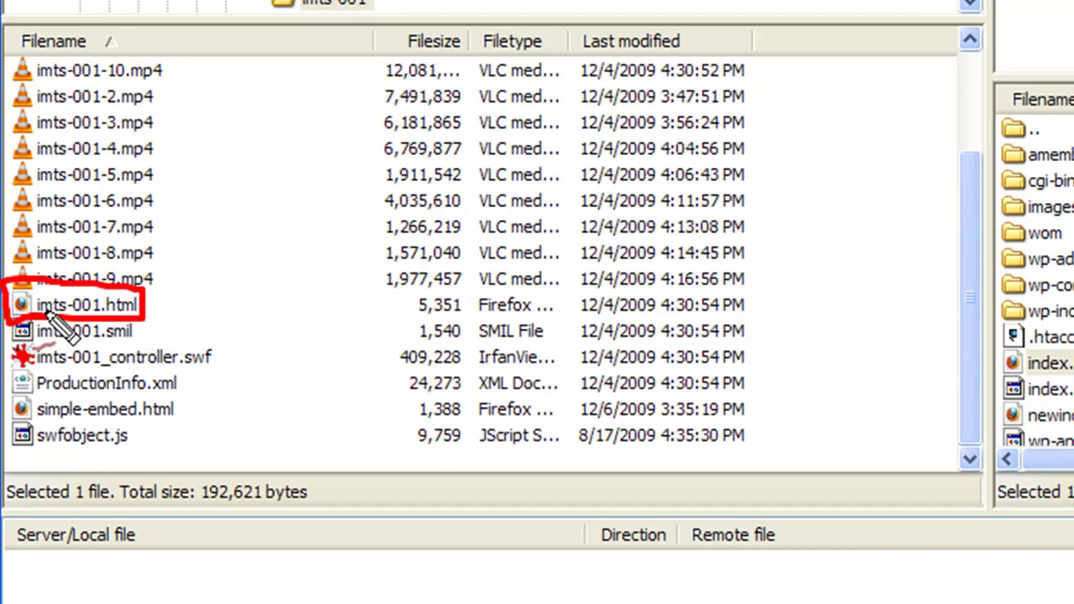
click(428, 122)
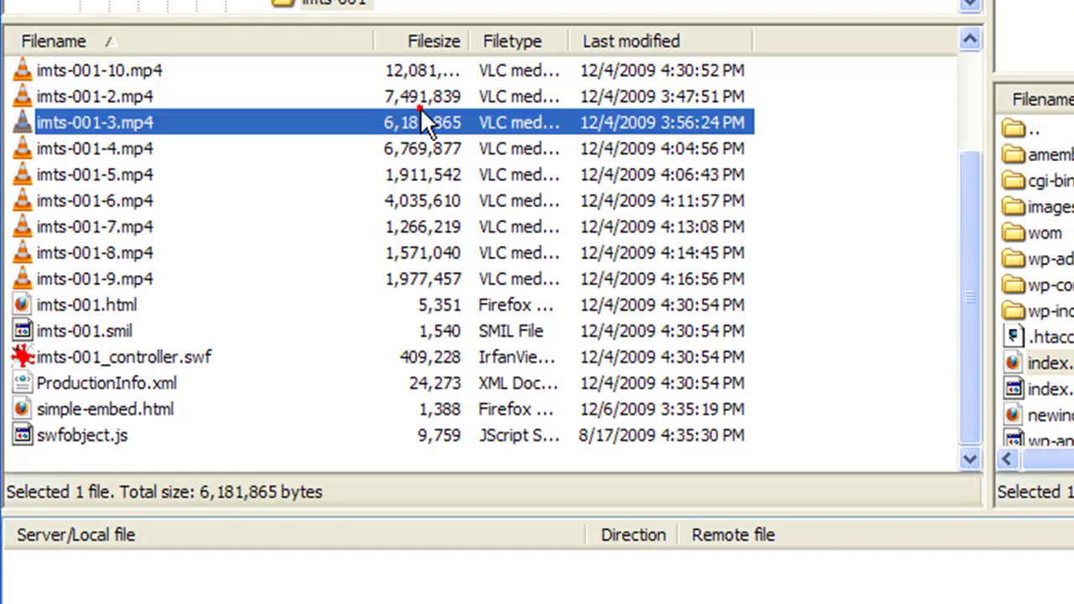
Step: Recheck imts-001.html inside the local imts-001 folder, and return to the parent folder with imts-001 selected
scroll(107, 125, up, 2)
double_click(48, 74)
click(72, 96)
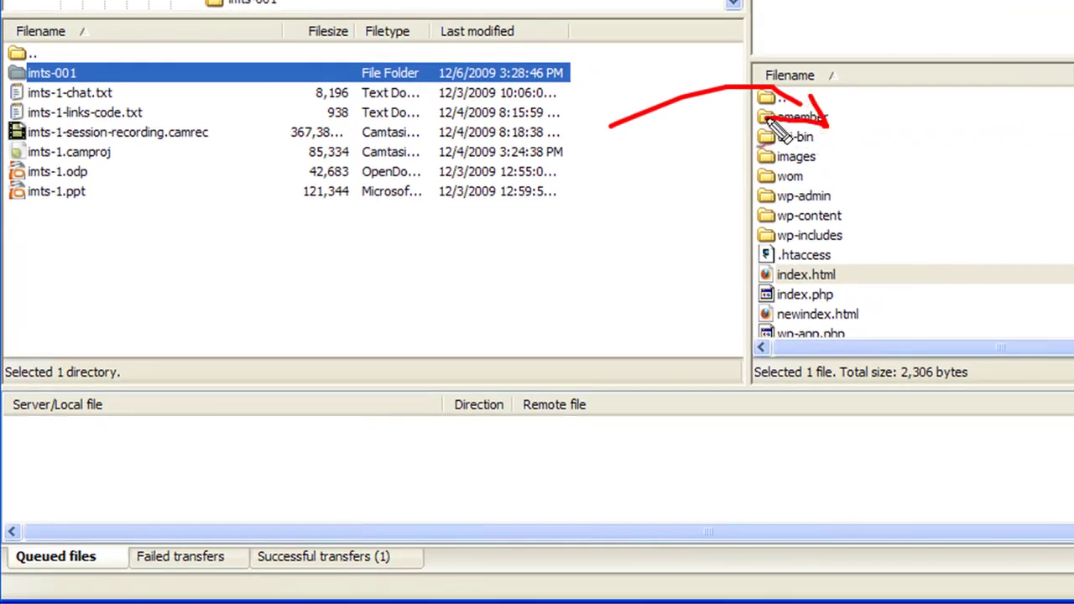
double_click(72, 78)
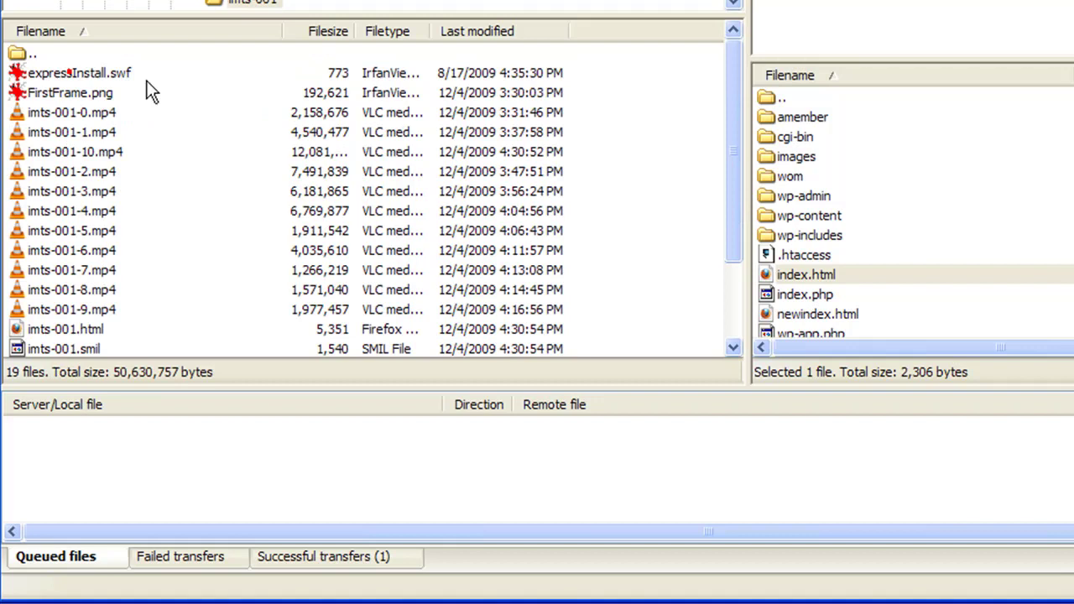
scroll(140, 296, down, 3)
click(69, 235)
right_click(70, 242)
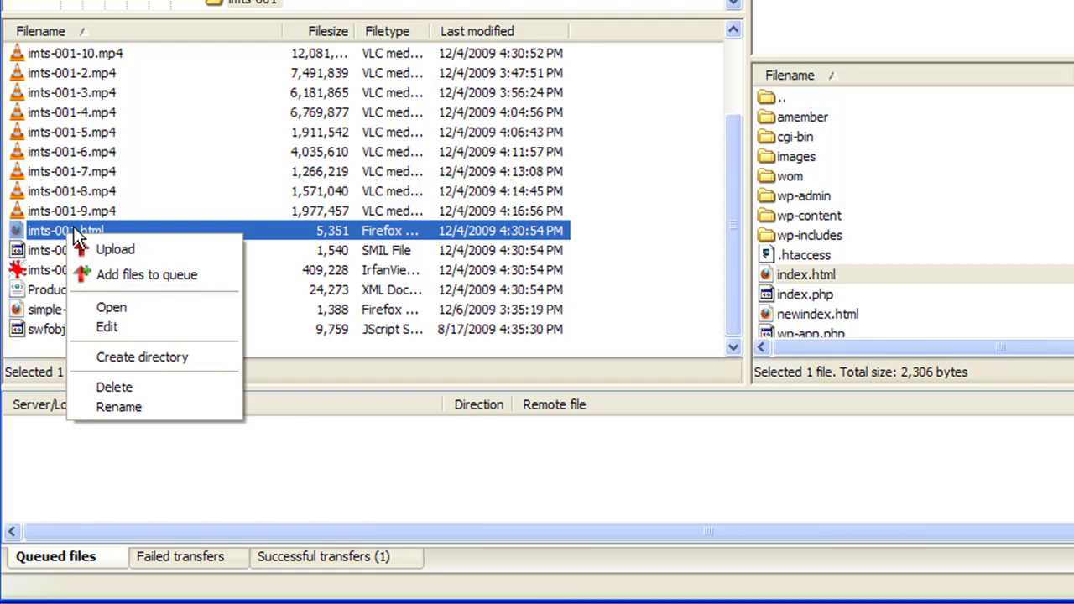
click(730, 67)
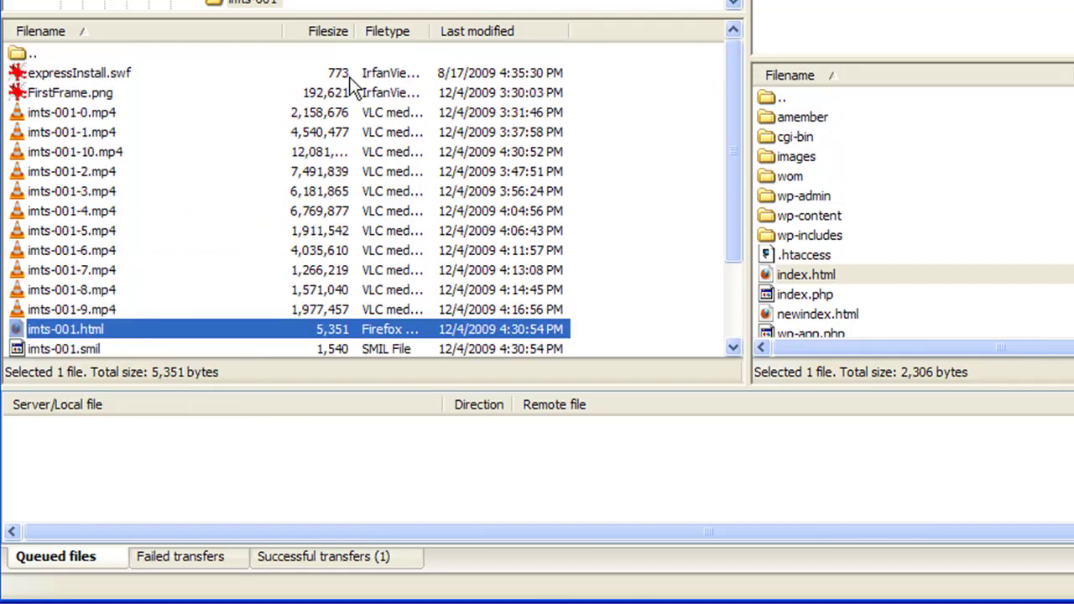
double_click(37, 53)
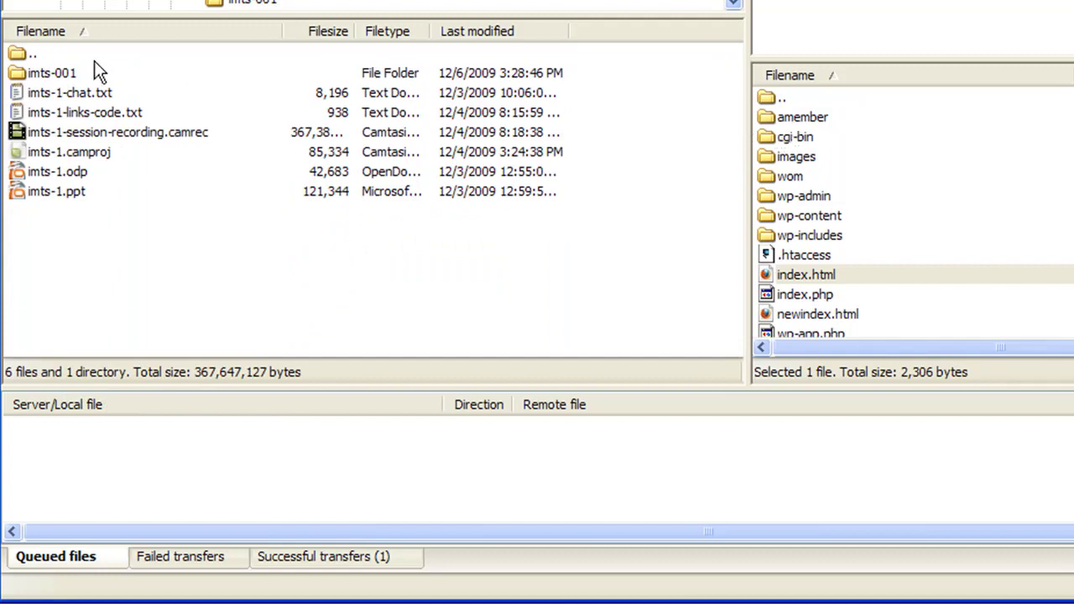
click(34, 73)
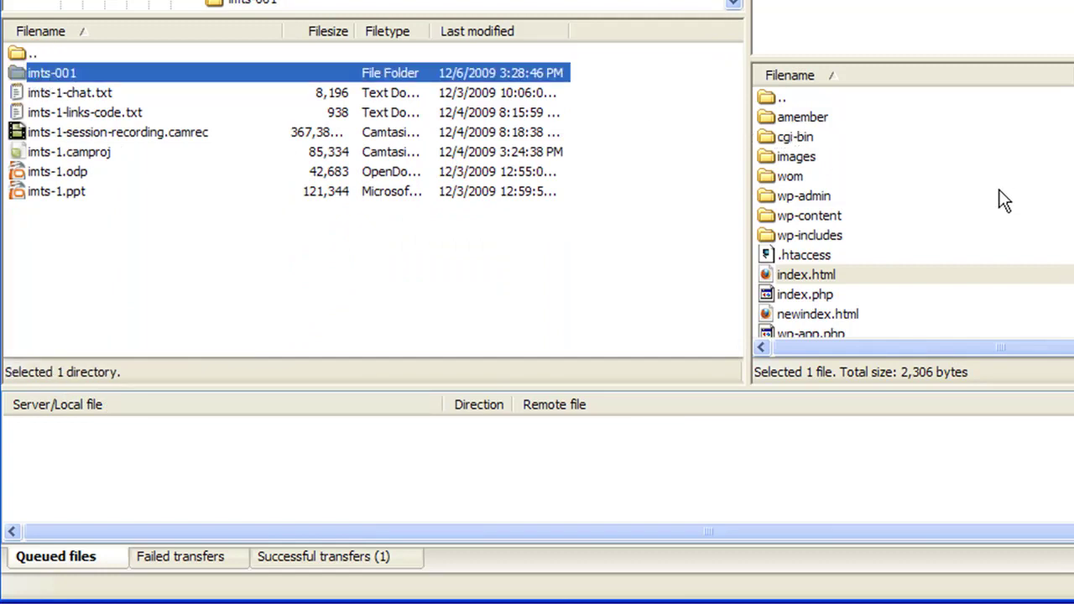
right_click(883, 159)
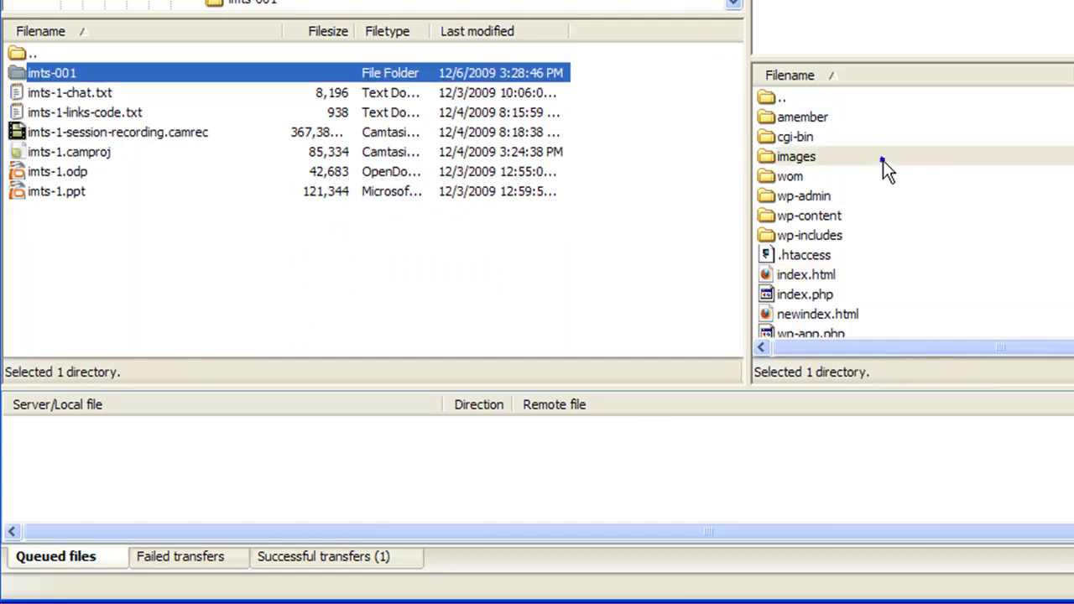
right_click(883, 109)
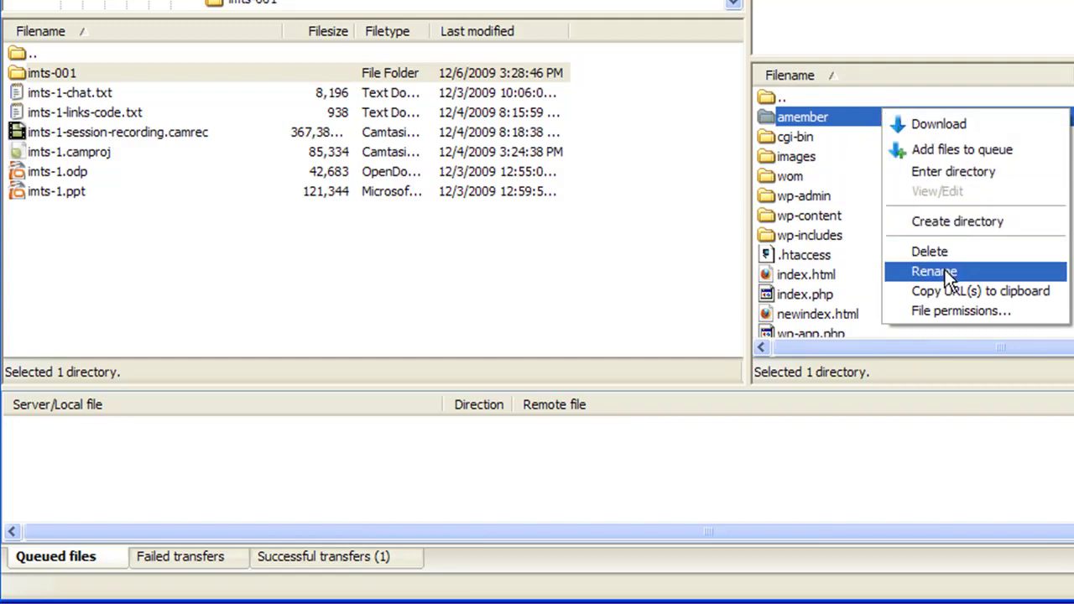
click(961, 224)
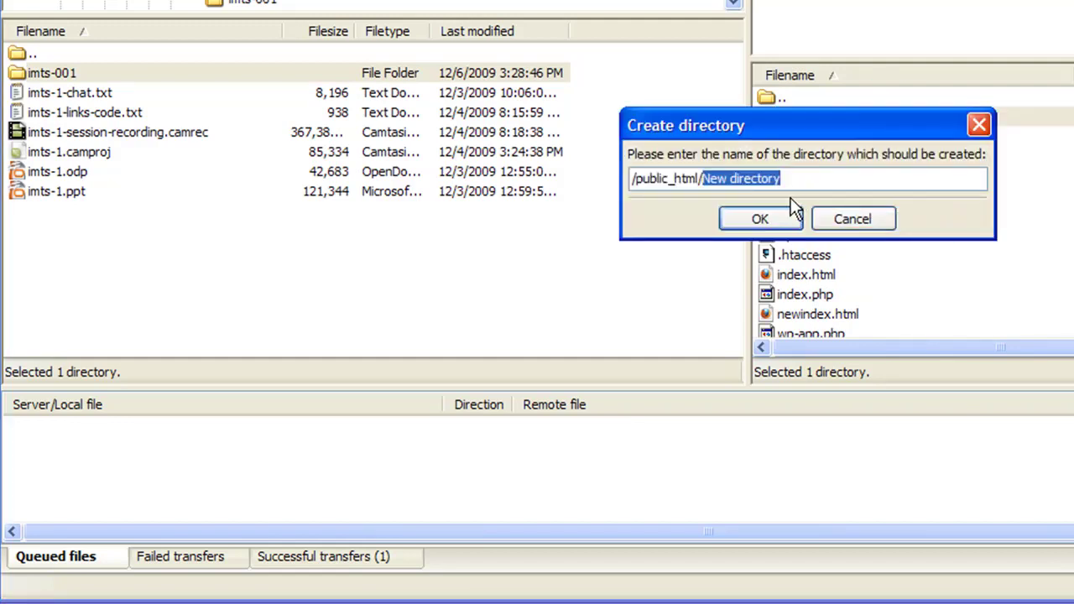
click(853, 217)
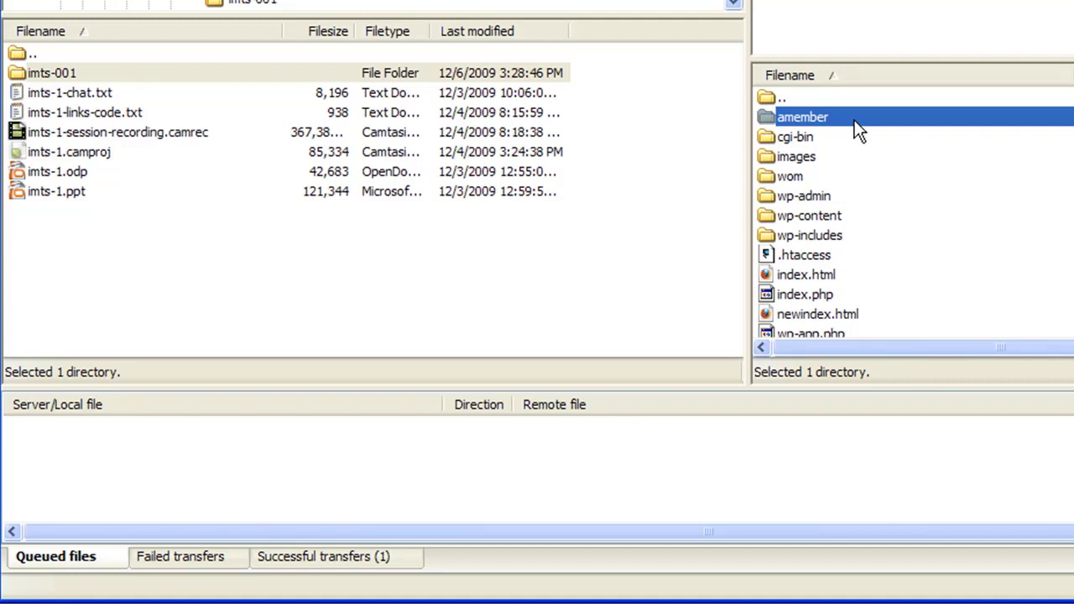
Step: Upload the local imts-001 folder to the server's public_html directory
click(61, 74)
right_click(62, 75)
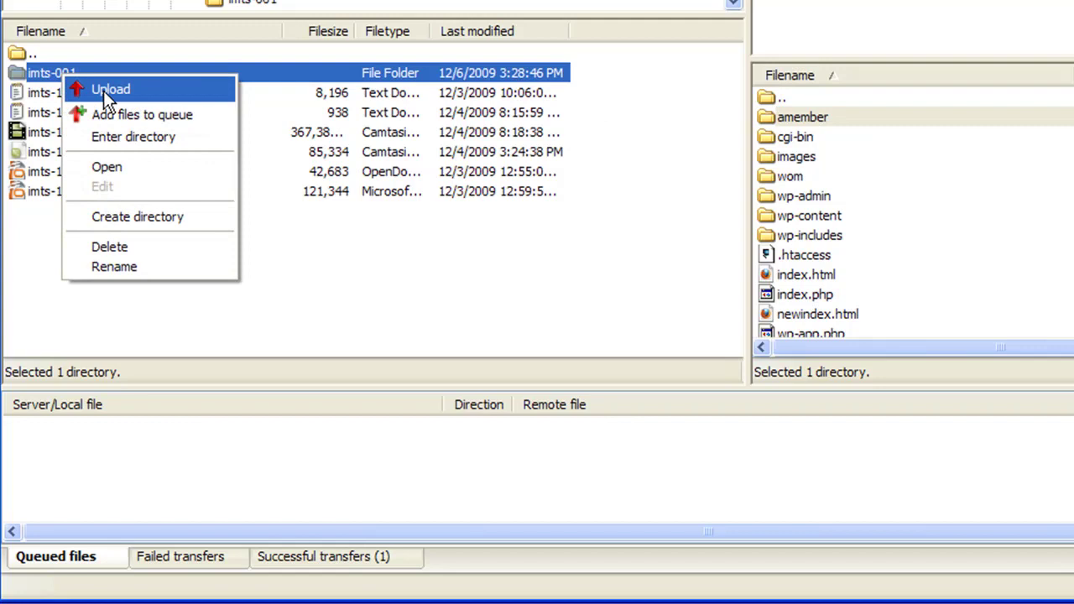
click(103, 90)
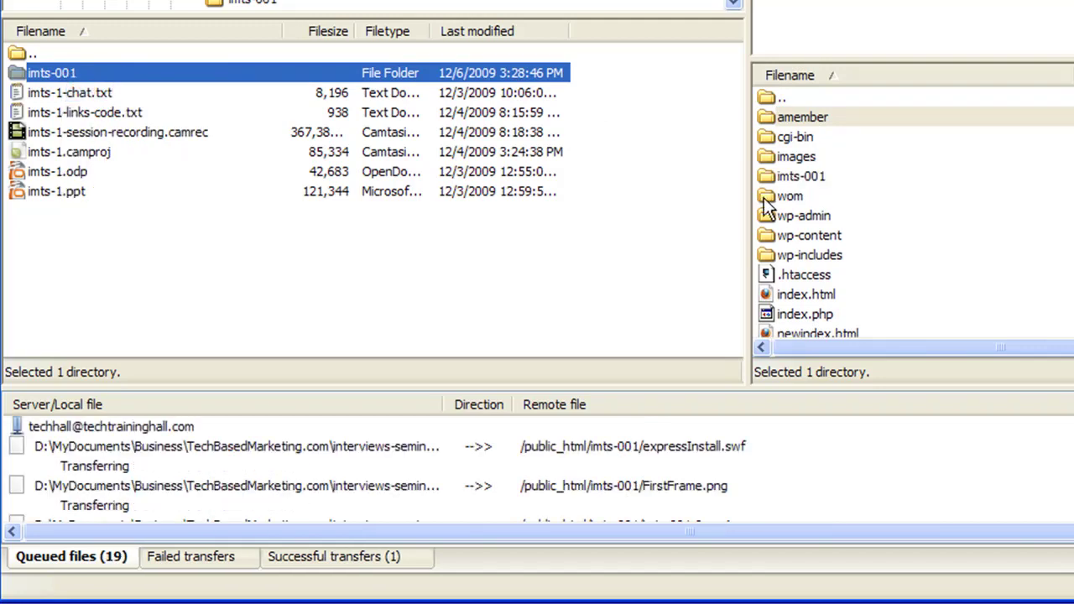
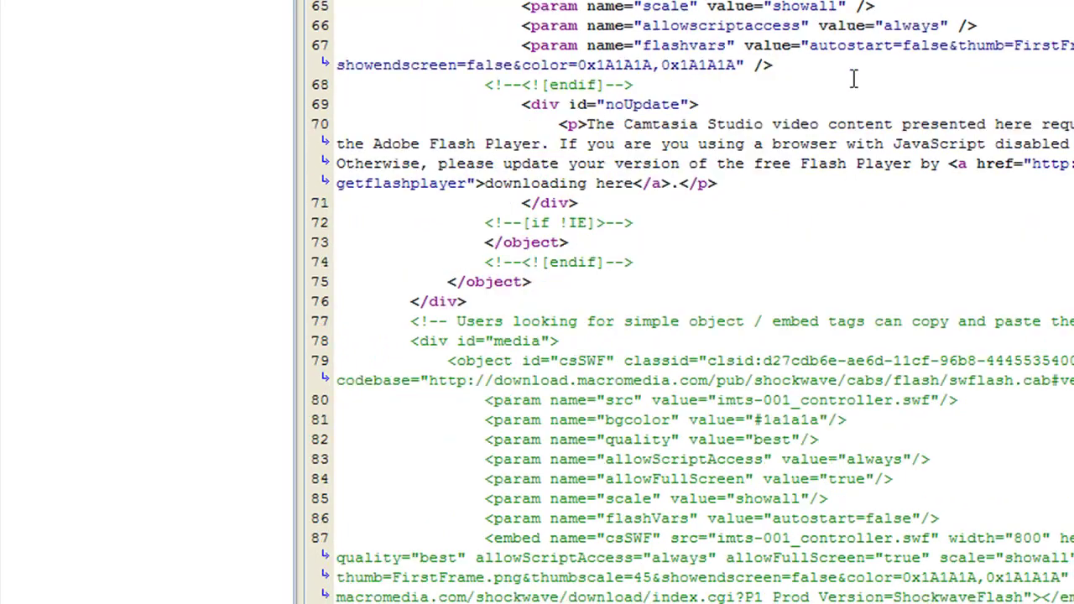
Step: Examine the source code of imts-001.html from the style rules and media object through the embed section at the end
scroll(727, 158, up, 11)
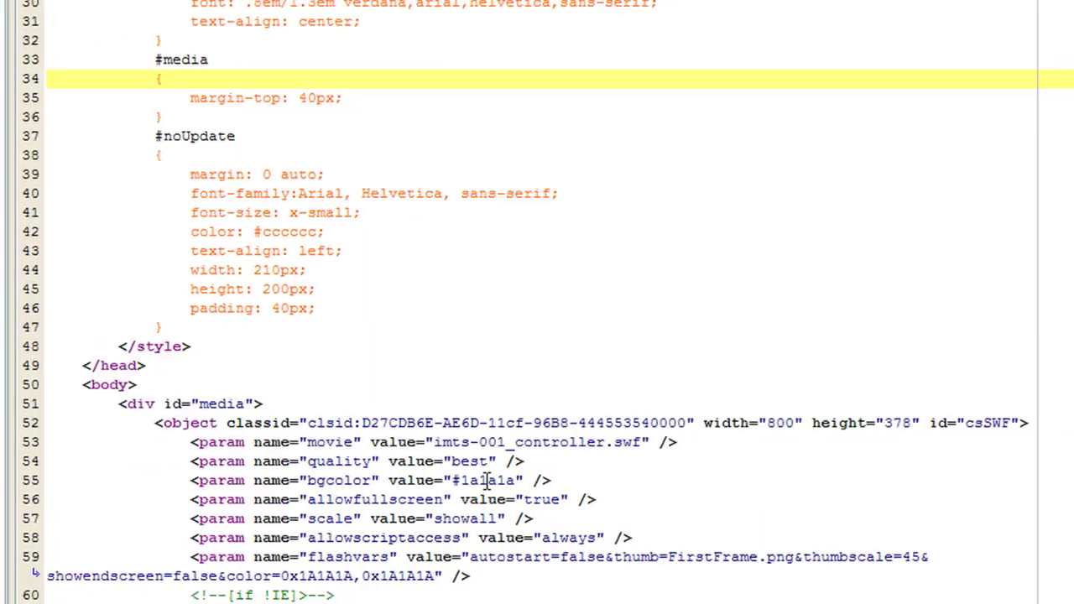
scroll(489, 482, down, 6)
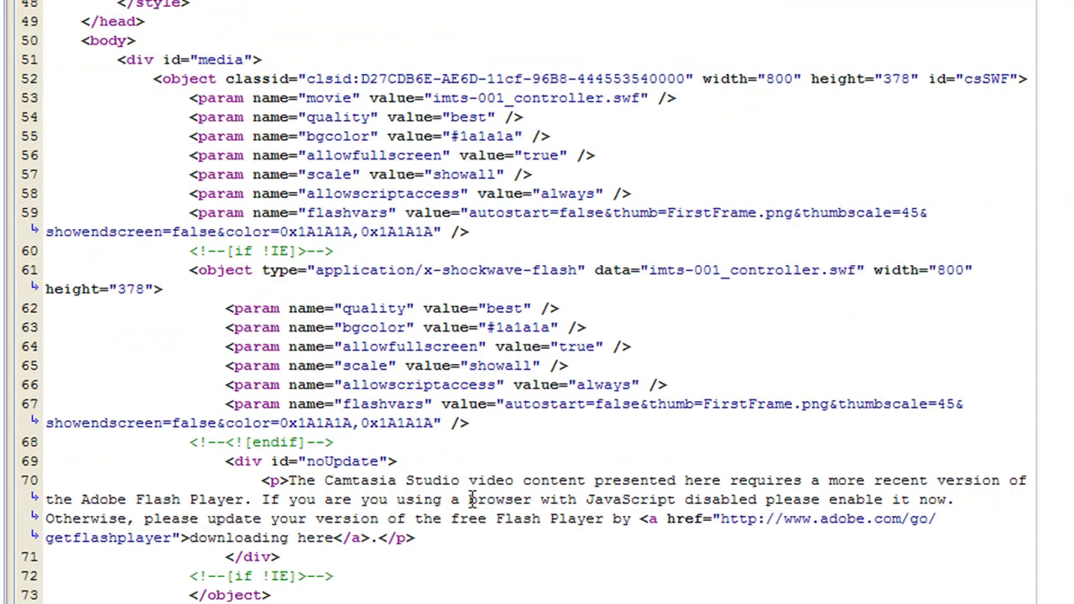
scroll(473, 499, down, 4)
click(530, 408)
scroll(530, 408, down, 2)
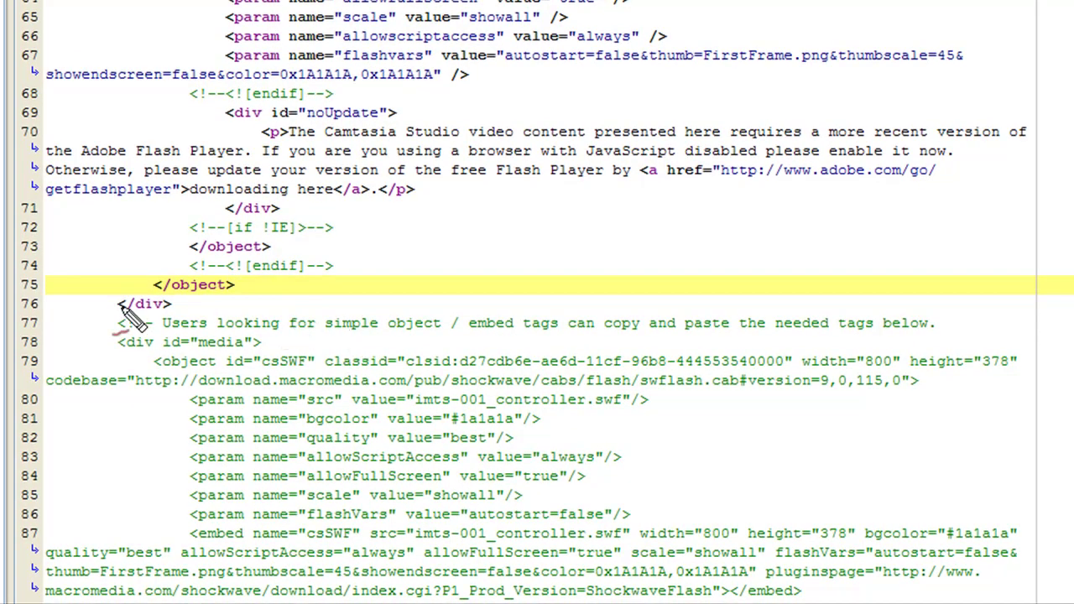
mouse_move(122, 307)
mouse_down()
mouse_move(70, 389)
mouse_move(118, 467)
mouse_move(84, 549)
mouse_move(77, 598)
mouse_up()
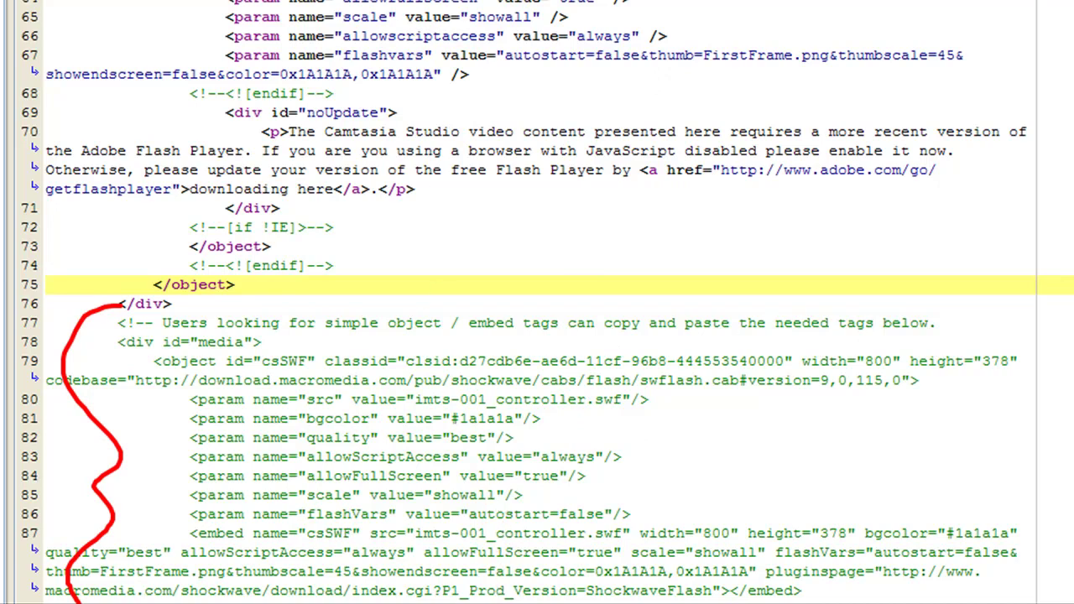
key(Escape)
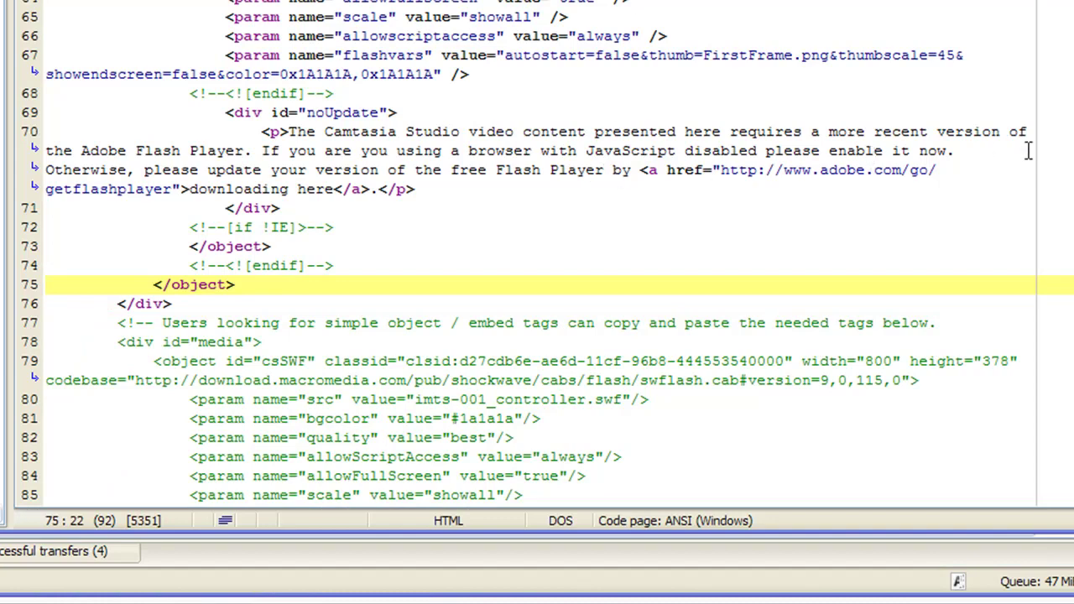
Step: Examine the commented-out simple object / embed tags and the explanatory comment above them, near the end of the code
scroll(537, 251, down, 4)
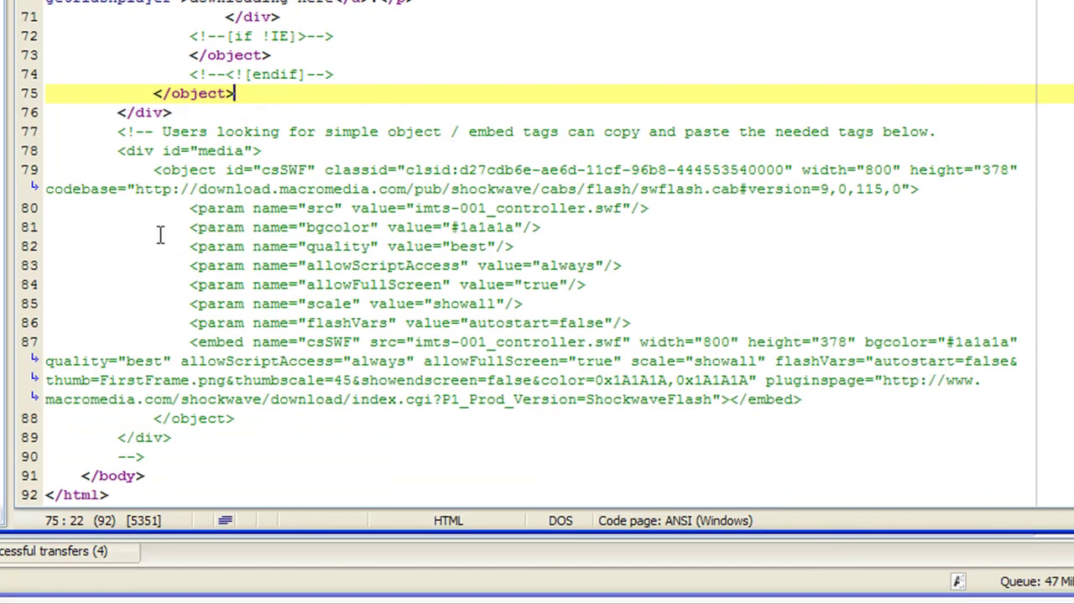
click(134, 132)
key(shift+Down)
key(shift+Down)
key(shift+Down)
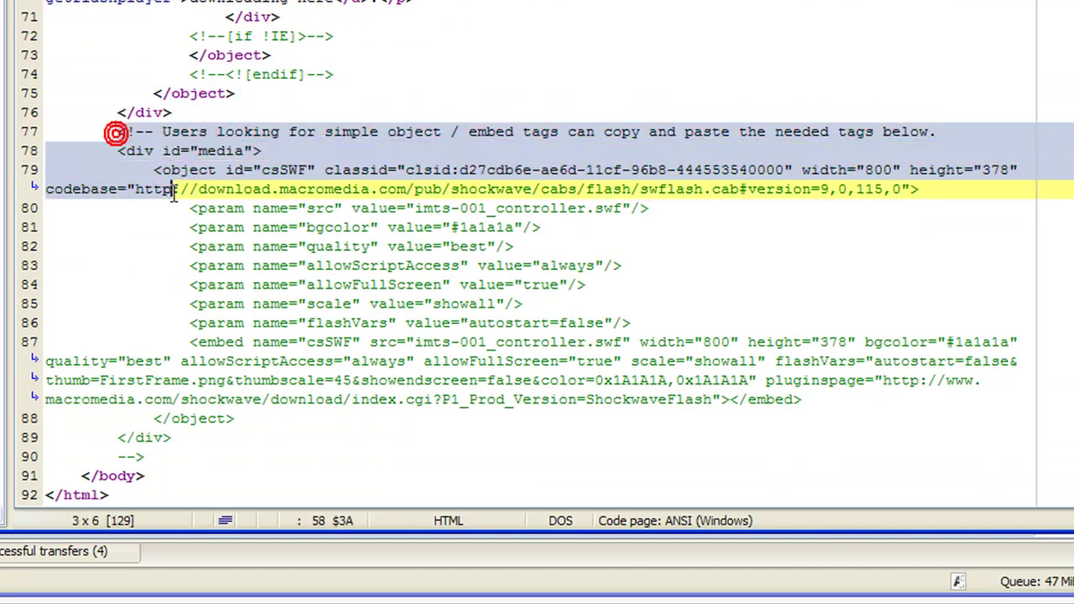
key(shift+Down)
key(shift+Down)
key(shift+Down)
key(shift+Down)
click(417, 342)
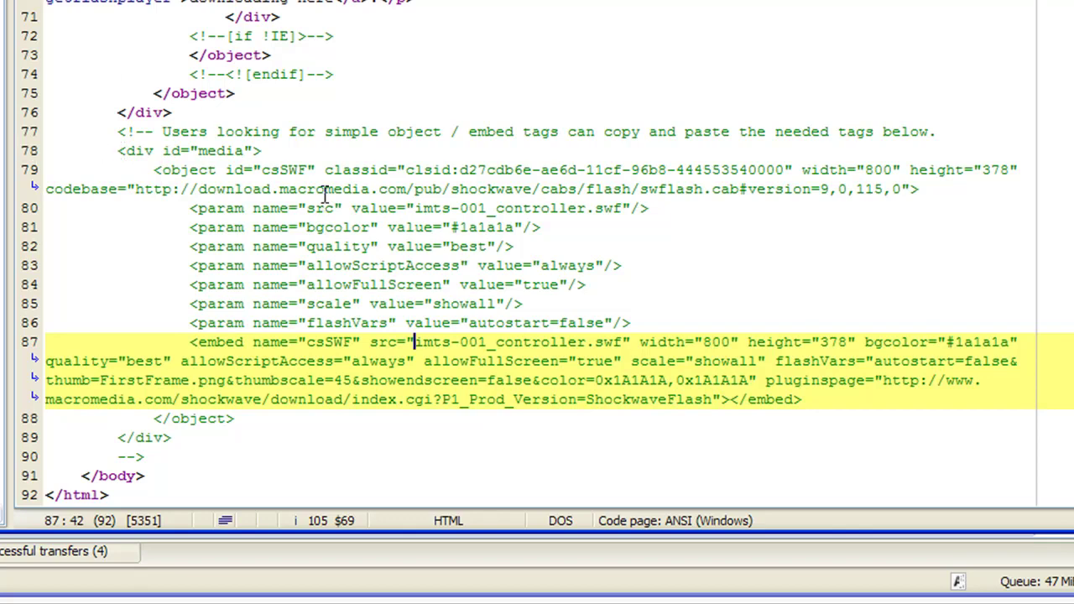
click(271, 132)
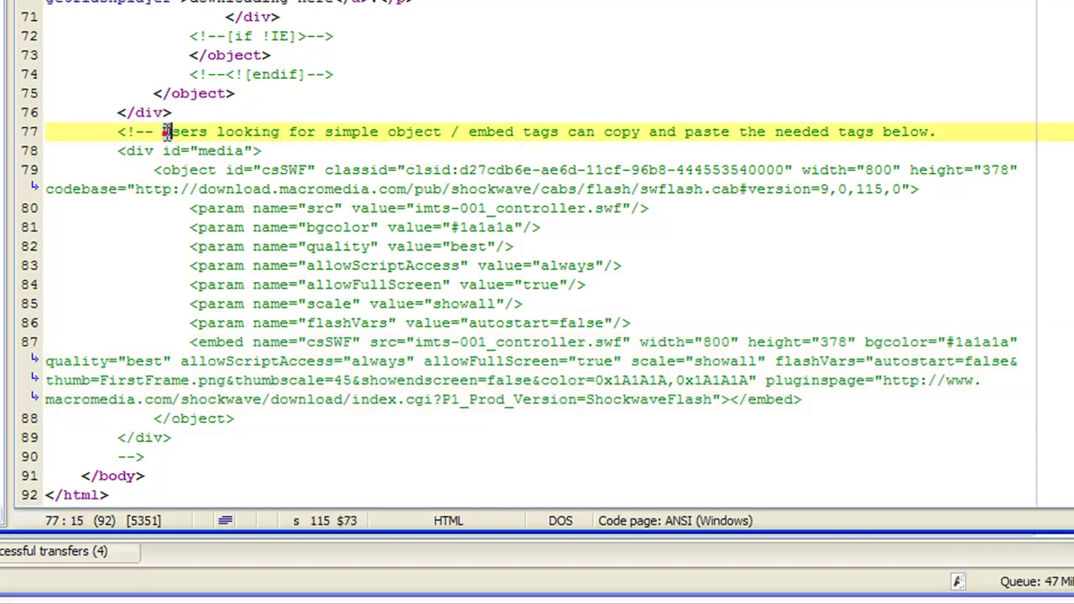
drag(162, 131, 923, 138)
click(459, 189)
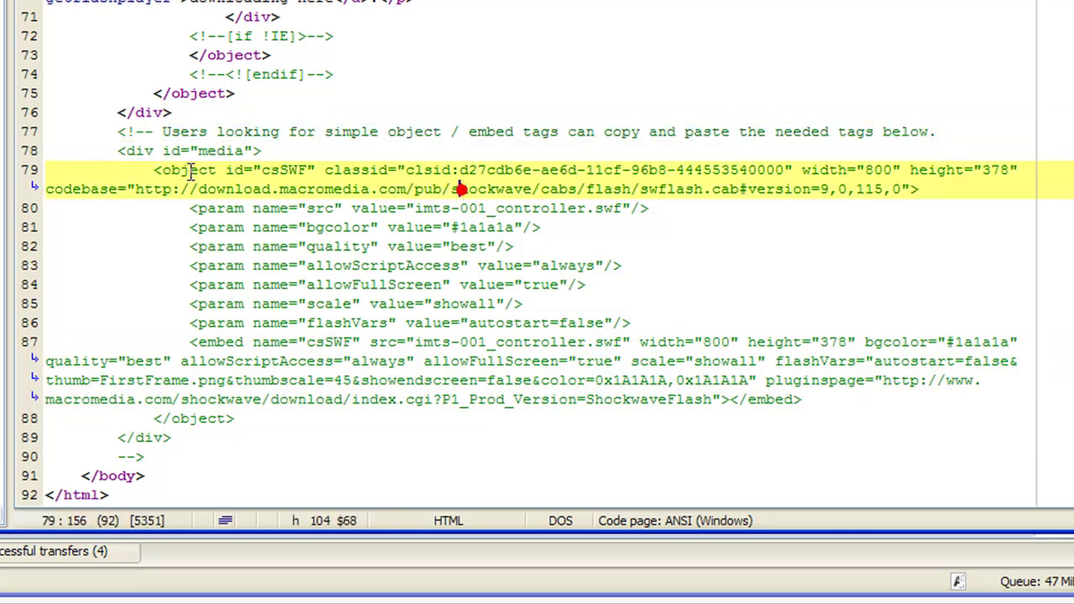
Step: Select the simple embed block from <div id="media"> on line 78 through its closing </div> on line 89
click(123, 151)
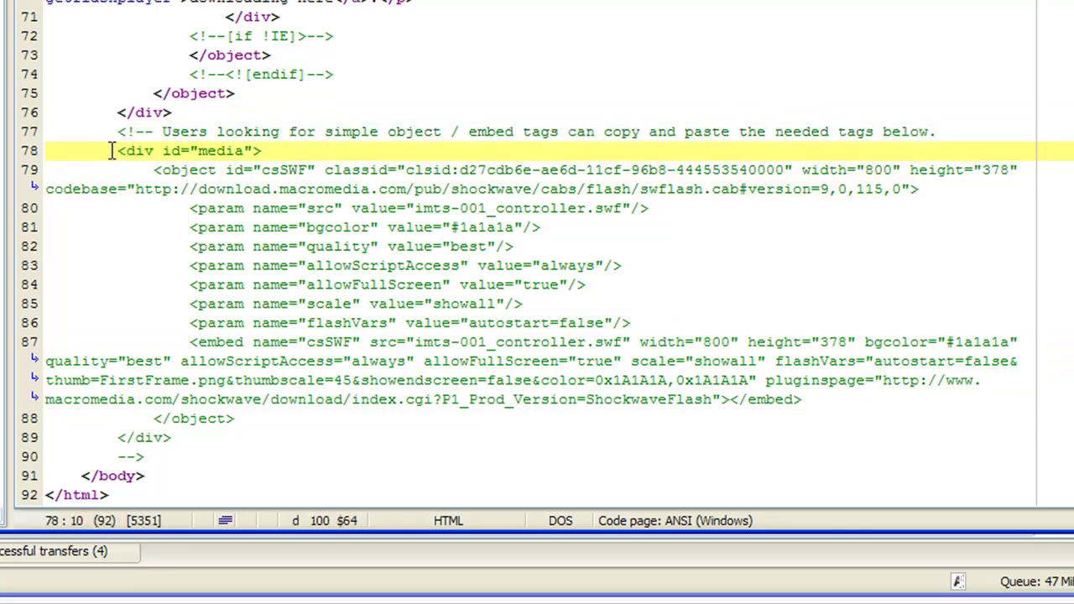
drag(119, 151, 192, 433)
right_click(347, 339)
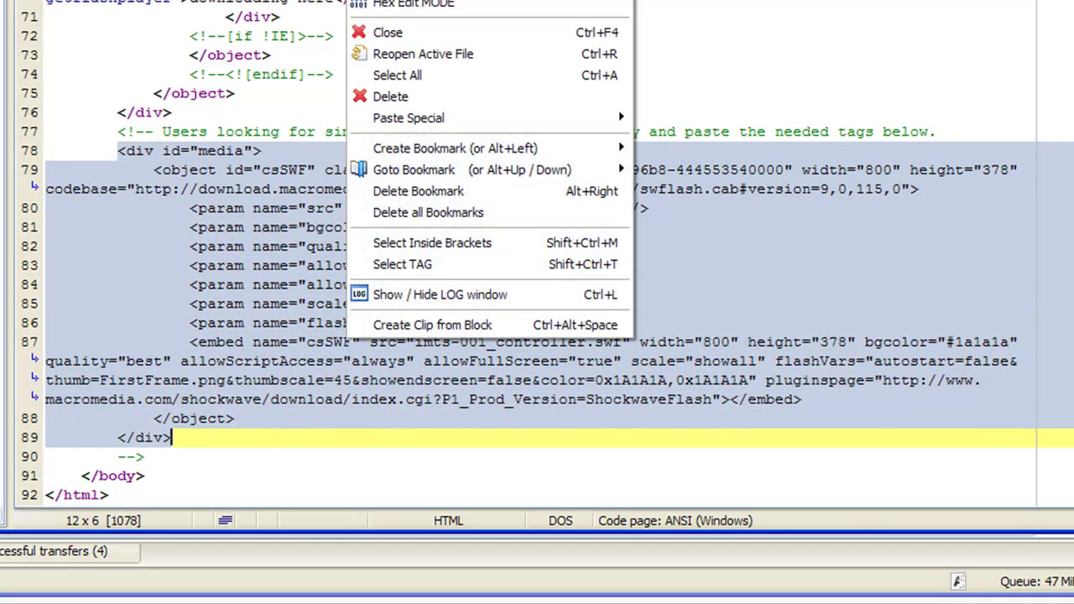
key(Escape)
Step: Copy the selected embed block and title a new WordPress page "Demo Video Sharing"
click(339, 265)
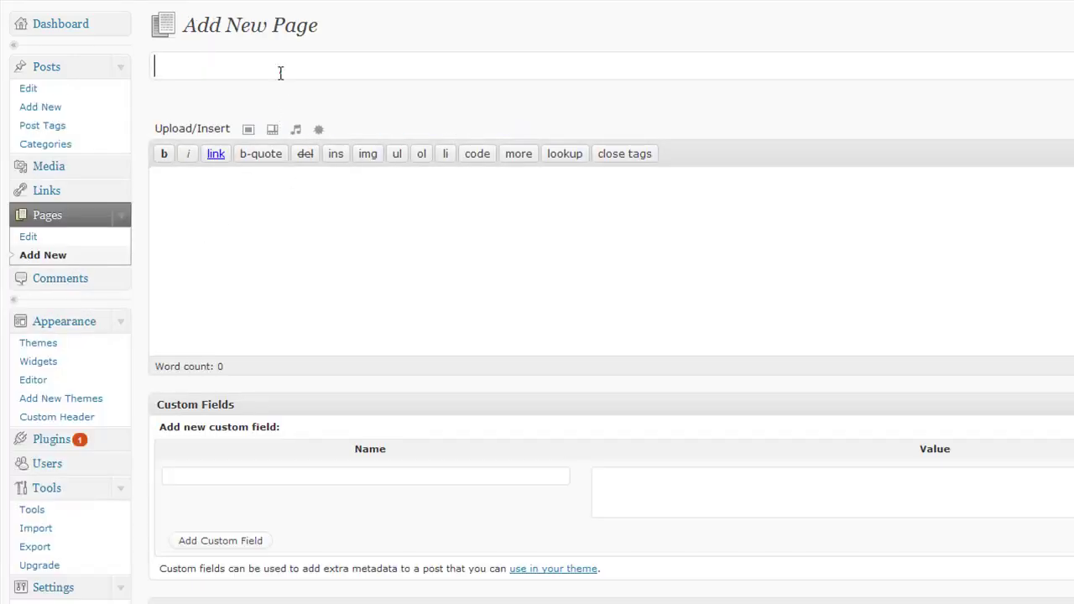
text(Demo)
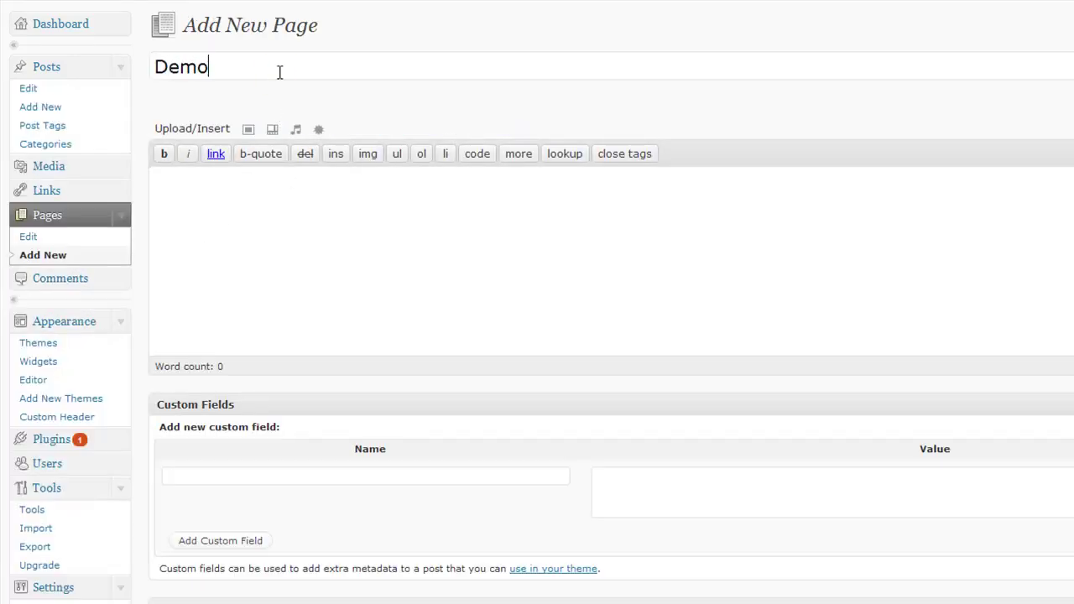
text( Video U)
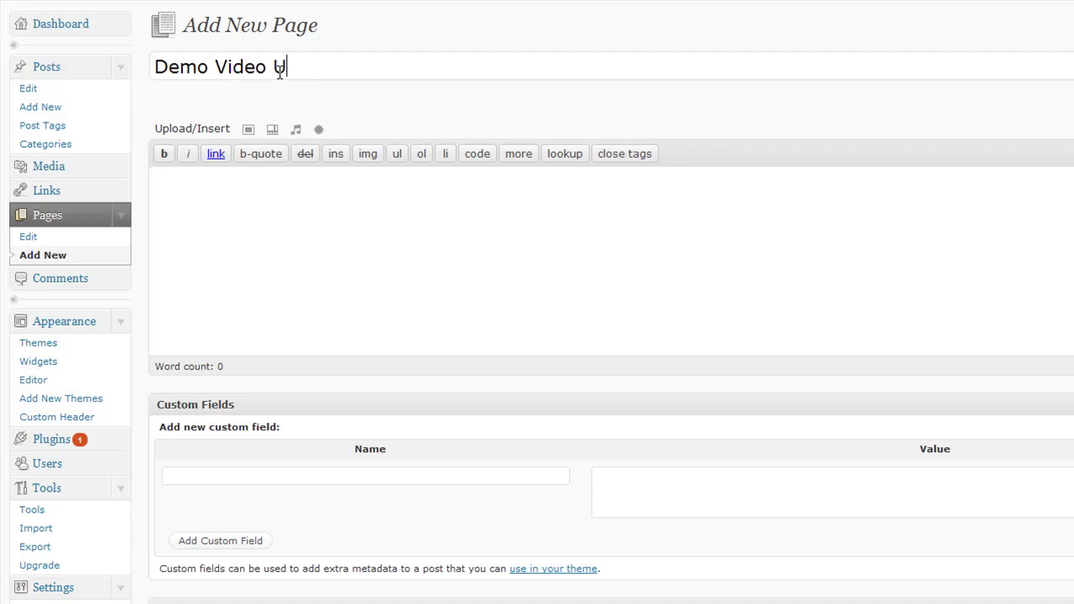
key(BackSpace)
text(Sharing)
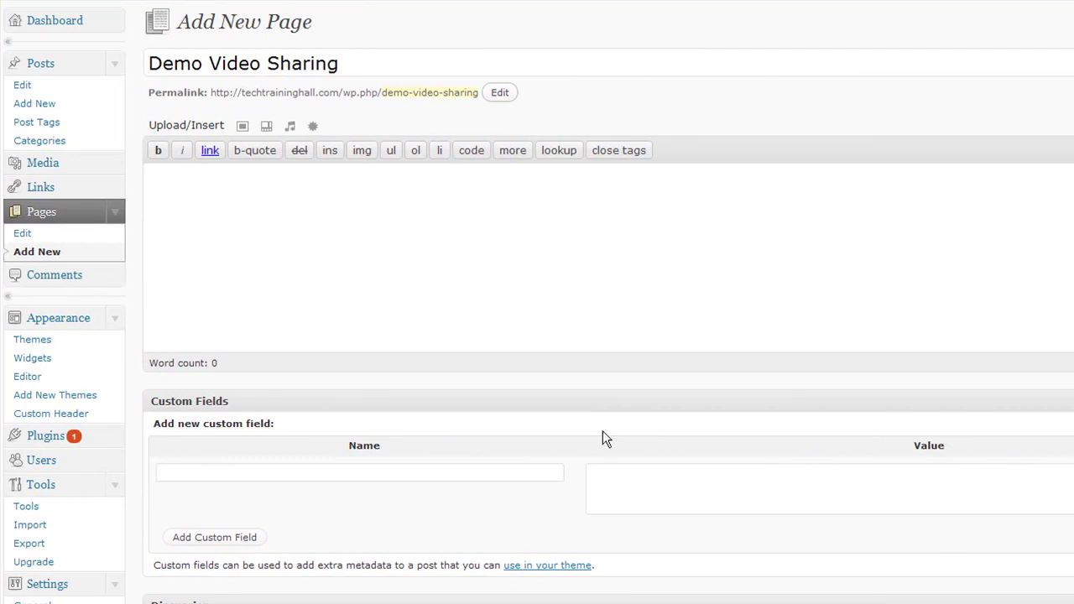
Step: Paste the copied embed code into the new page's HTML body
click(340, 236)
key(ctrl+v)
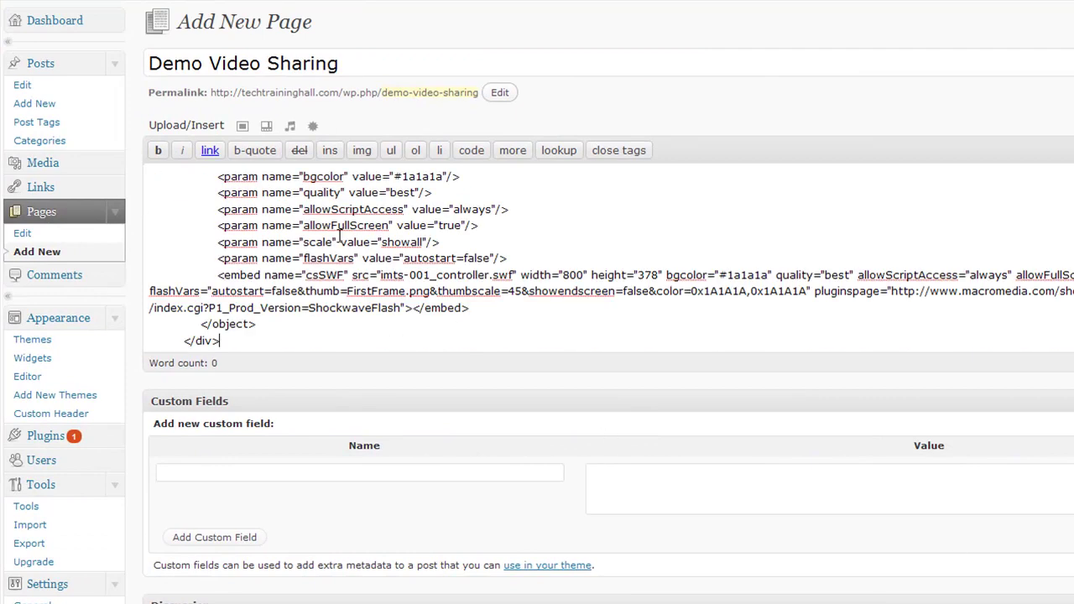
click(515, 210)
scroll(564, 242, up, 3)
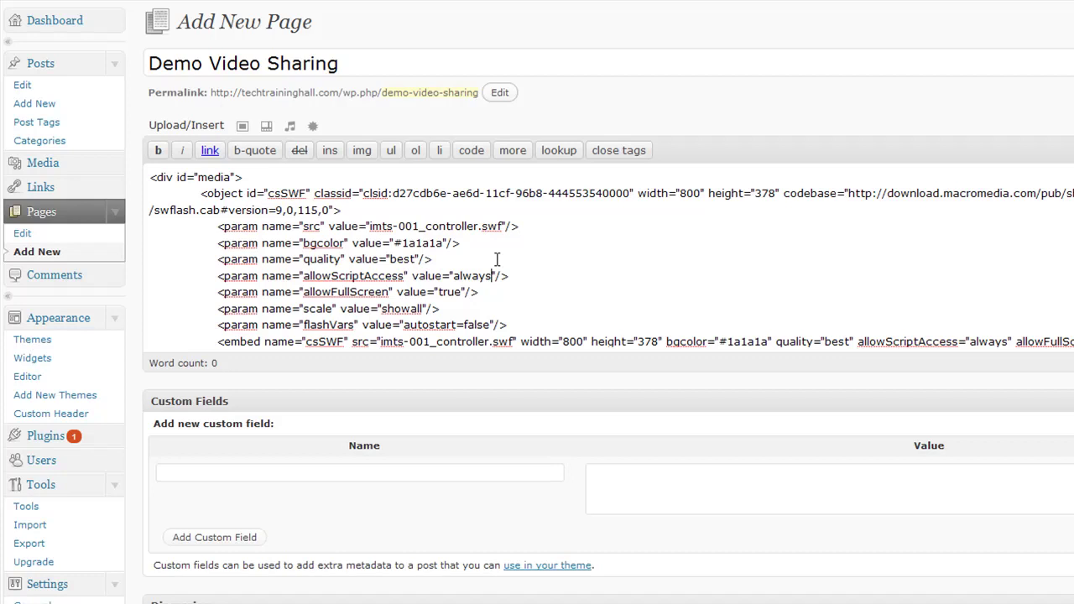
Step: Examine the embed tag's file references to imts-001_controller.swf and FirstFrame.png in the pasted code
click(448, 243)
scroll(417, 273, down, 2)
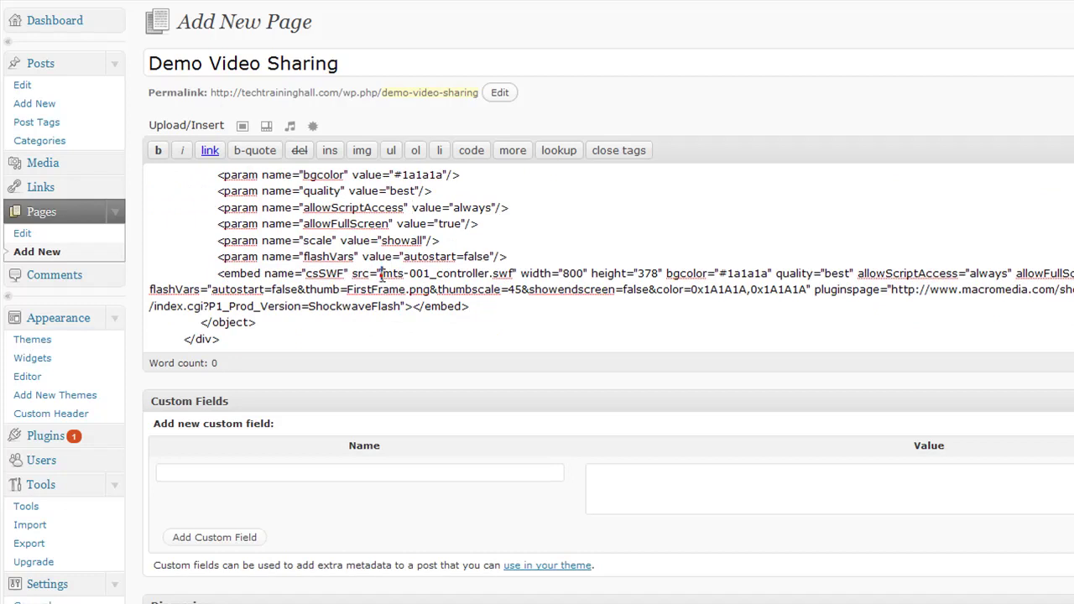
mouse_move(382, 277)
mouse_down()
mouse_move(470, 277)
mouse_move(380, 274)
mouse_up()
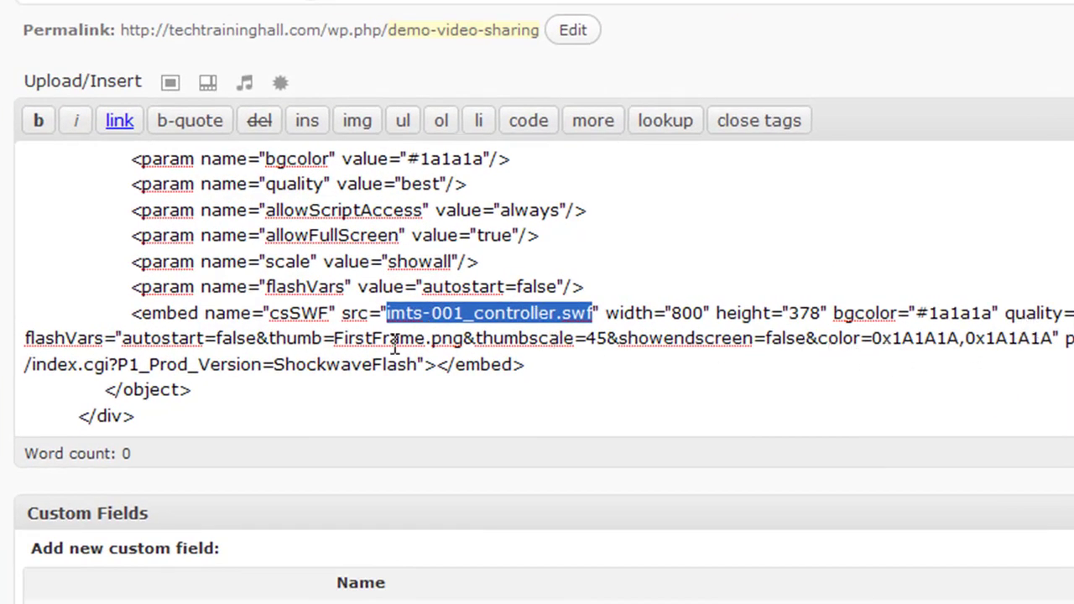
drag(338, 344, 461, 344)
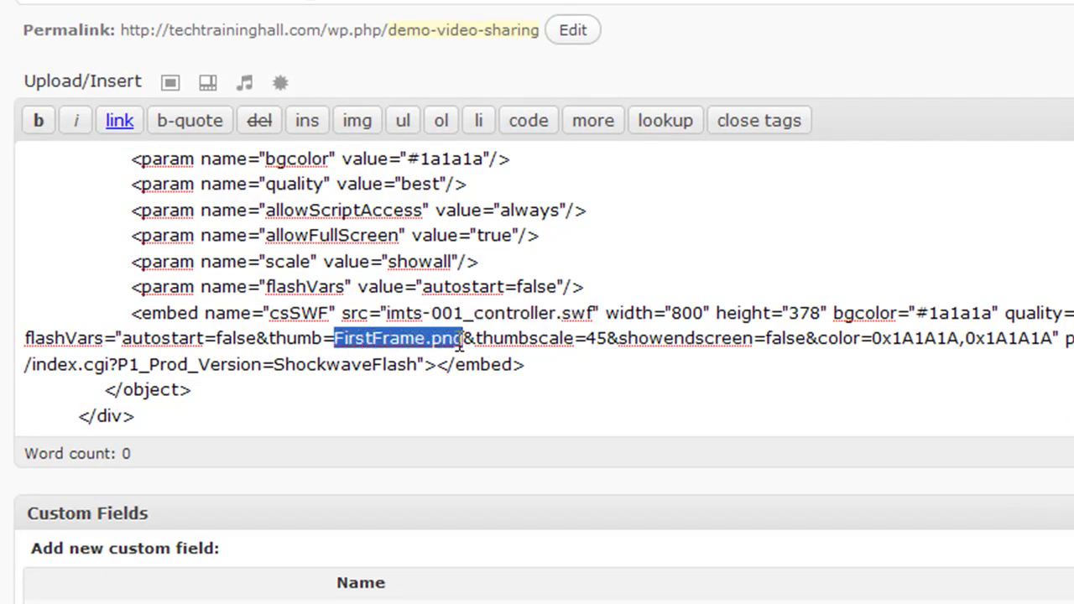
click(334, 340)
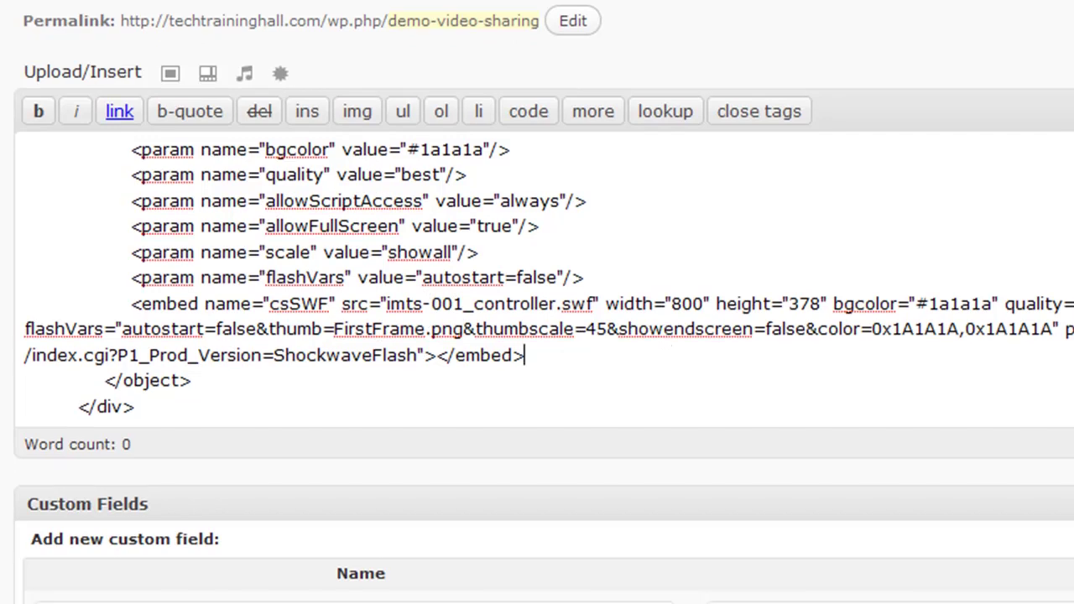
Step: Switch to the FTP client and copy the URL of imts-001_controller.swf from the server's imts-001 folder
key(alt+Tab)
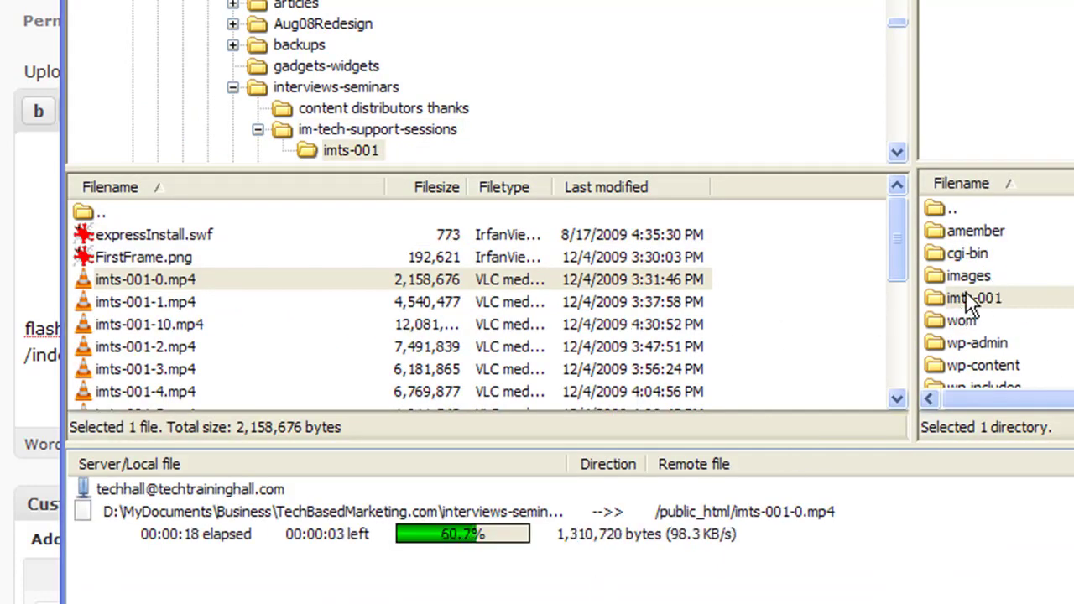
click(958, 300)
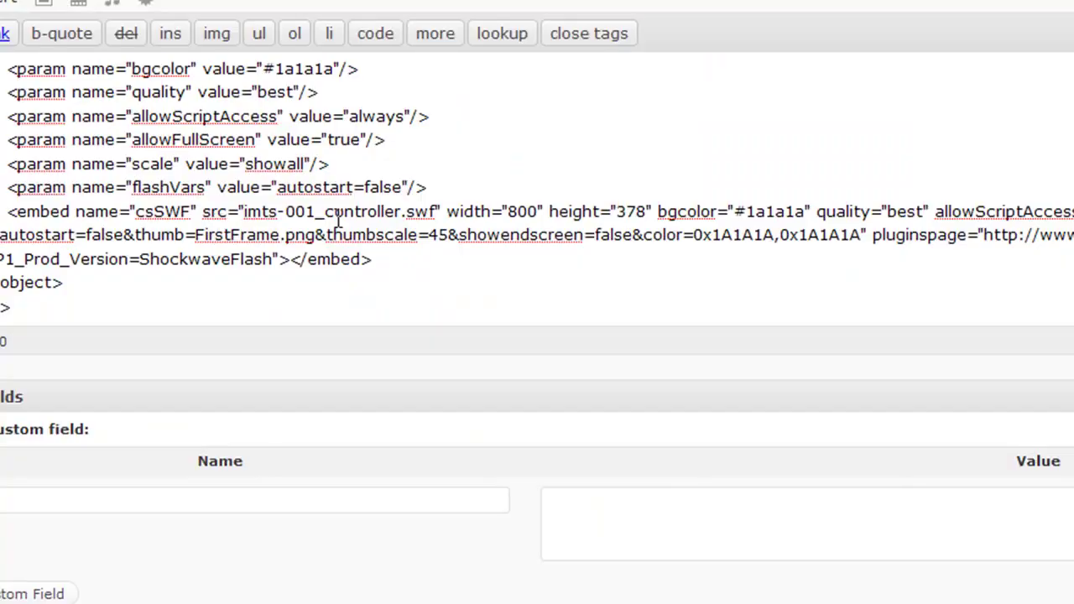
drag(285, 211, 412, 220)
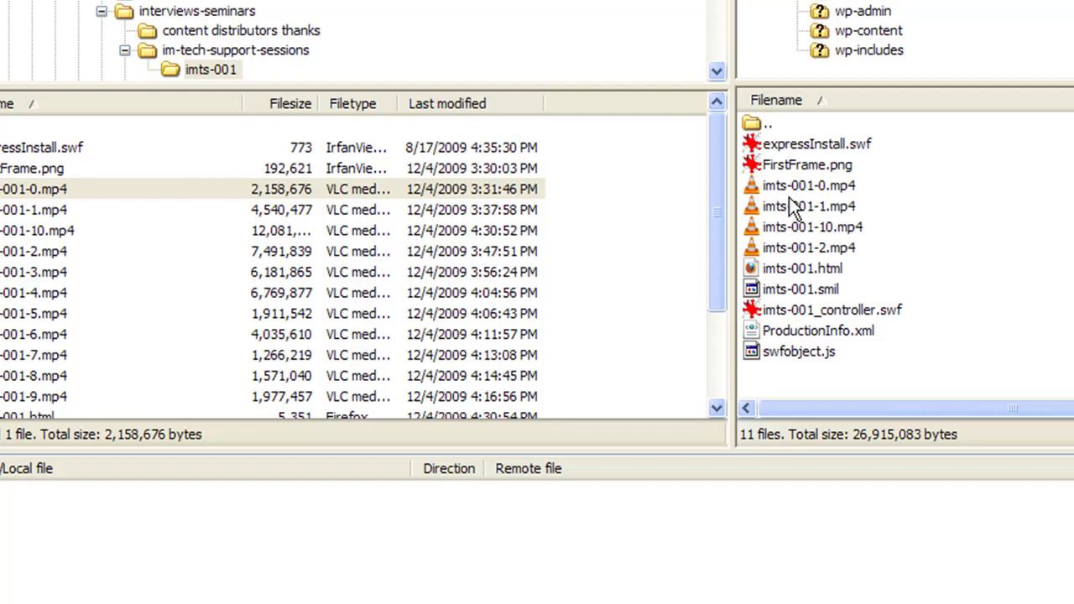
right_click(757, 310)
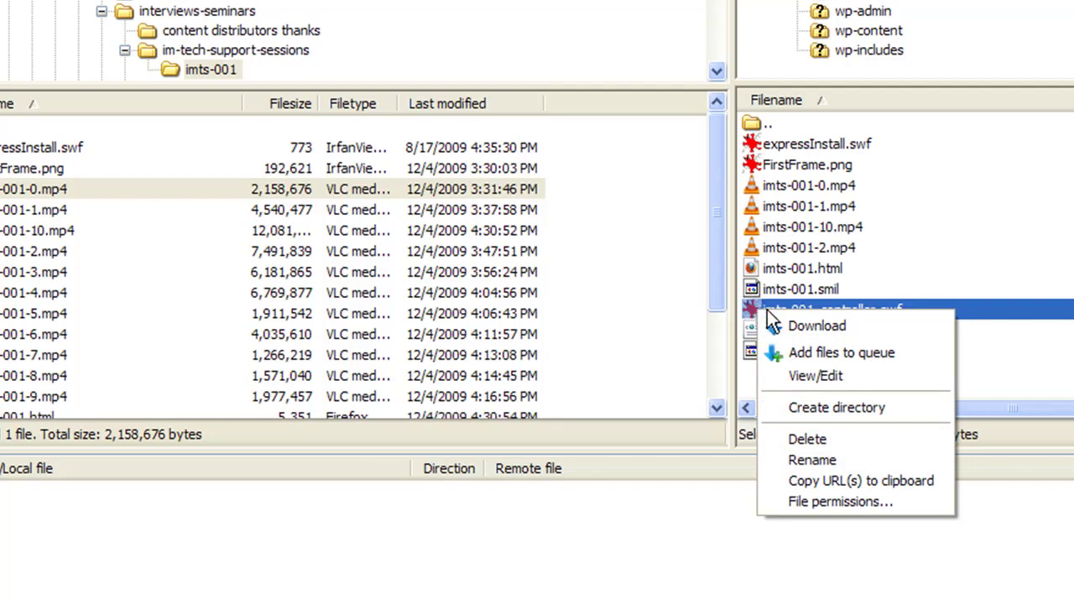
click(807, 485)
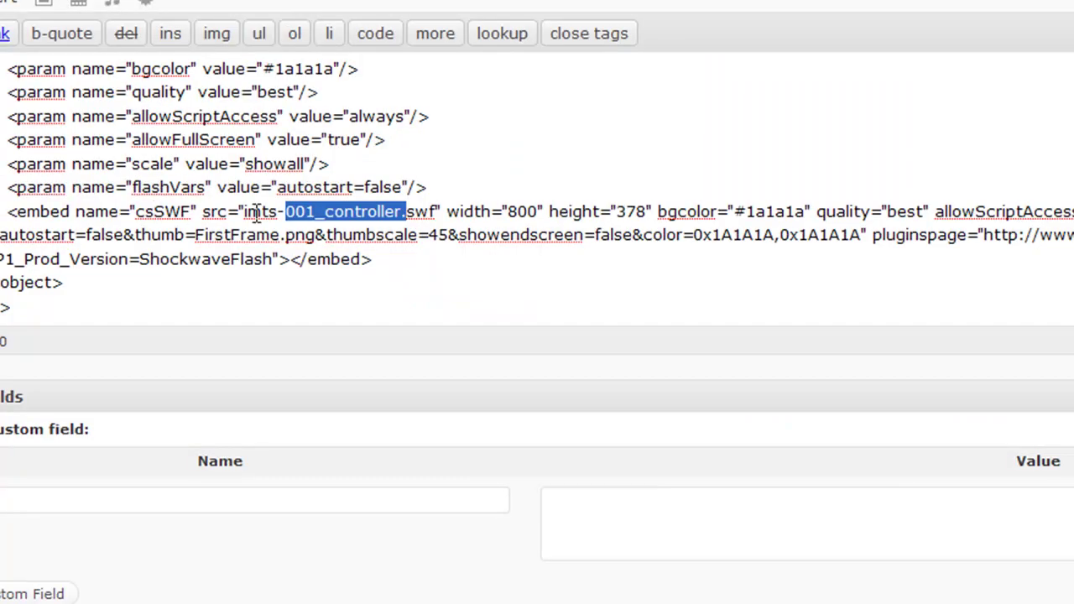
Step: Replace the embed tag's src file name imts-001_controller.swf in the WordPress page with the copied server URL
click(250, 212)
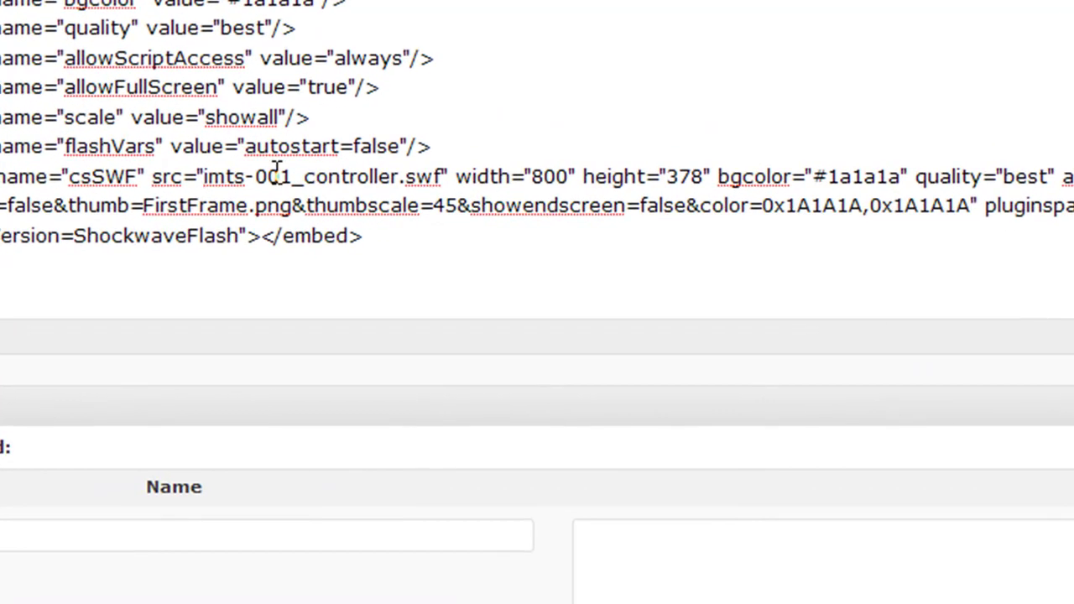
key(ctrl+v)
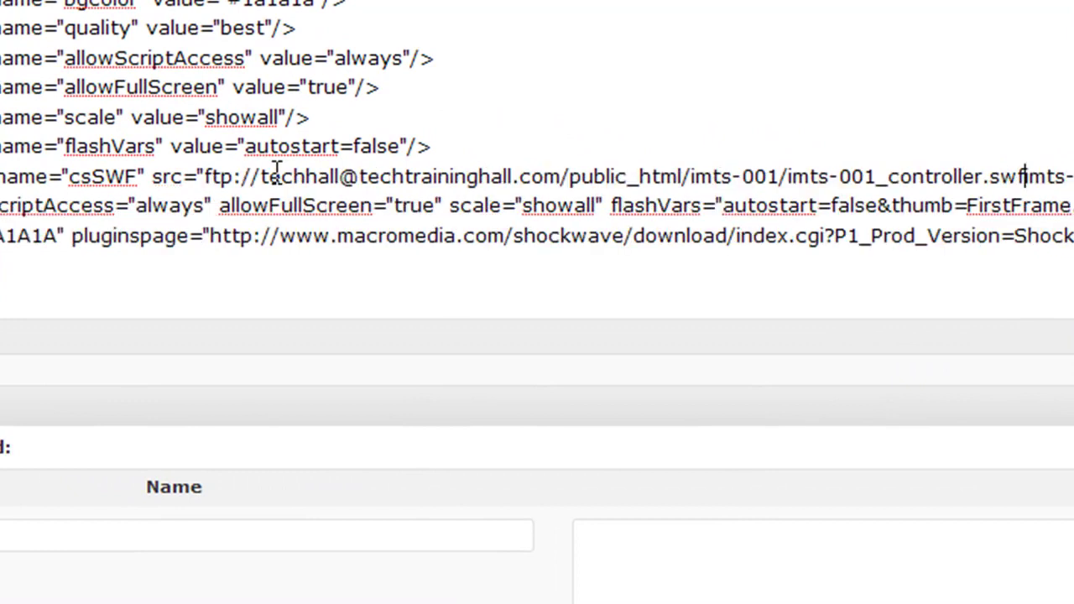
key(shift+End)
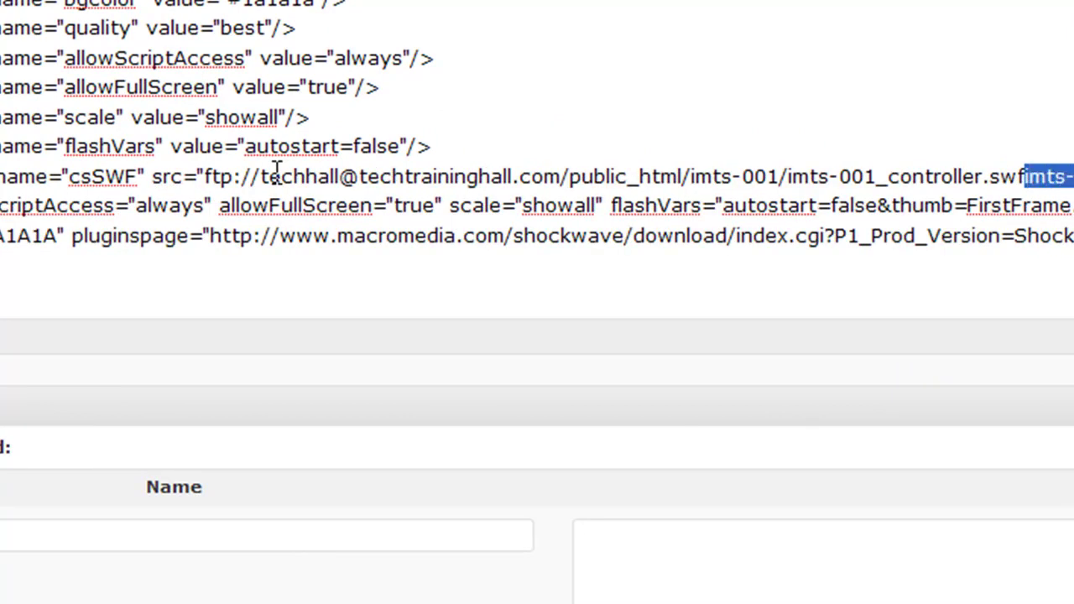
key(Delete)
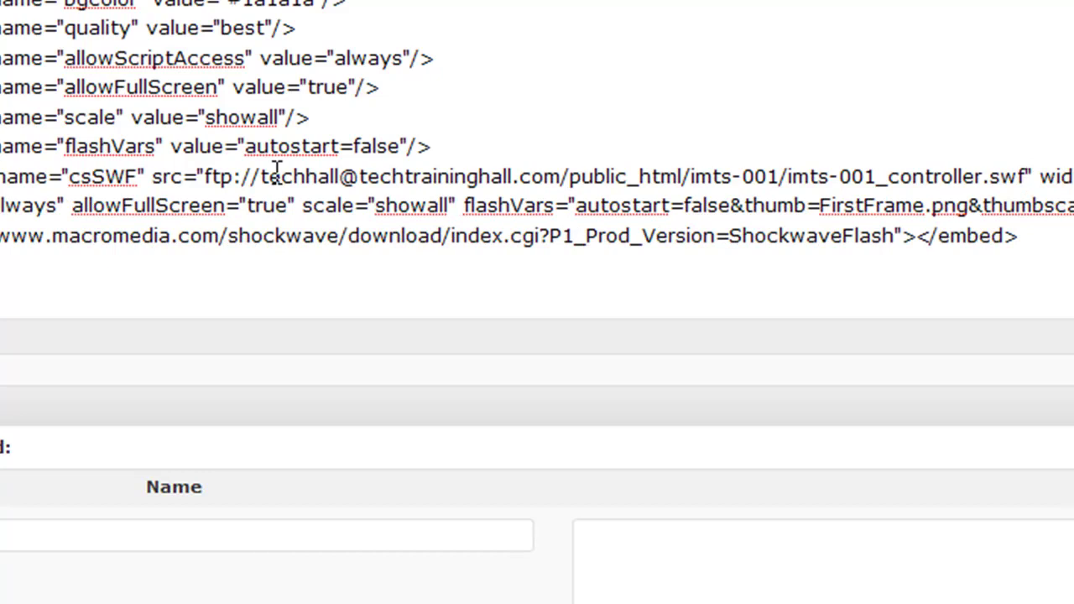
Step: Remove the public_html directory from the embed tag's src URL
key(ctrl+Left)
key(ctrl+Left)
key(ctrl+Left)
key(ctrl+Left)
key(ctrl+Left)
key(ctrl+Left)
key(ctrl+Left)
key(ctrl+Left)
key(BackSpace)
key(BackSpace)
key(BackSpace)
key(BackSpace)
key(BackSpace)
key(BackSpace)
key(BackSpace)
key(BackSpace)
key(BackSpace)
key(BackSpace)
key(BackSpace)
key(BackSpace)
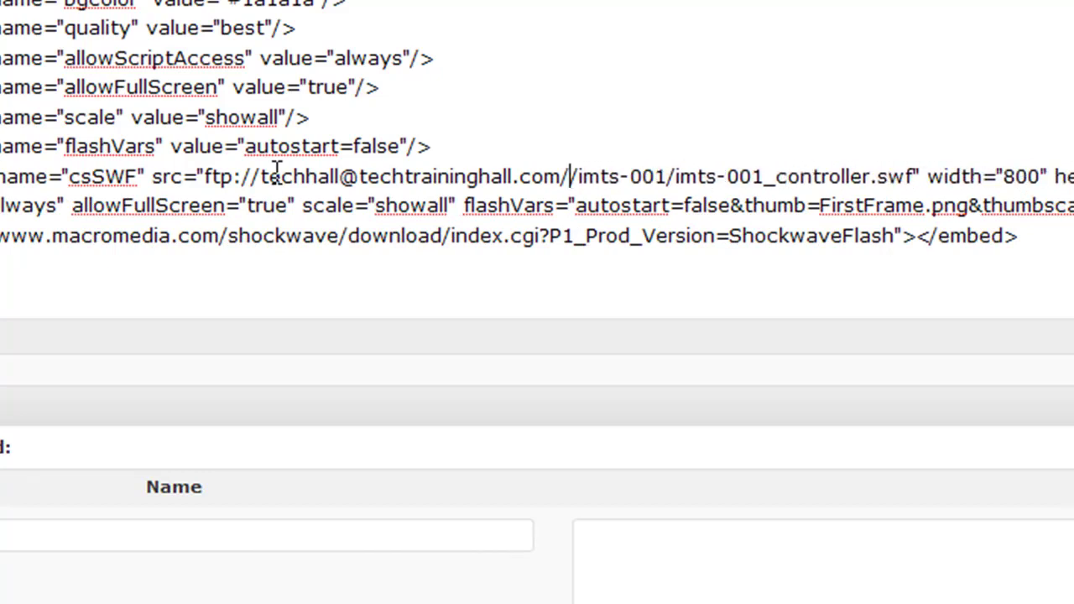
key(Left)
key(Left)
key(Left)
key(Left)
key(Left)
key(Left)
key(Left)
key(Left)
key(Left)
key(Left)
key(Left)
key(Left)
key(Left)
key(Left)
key(Left)
key(Left)
key(Left)
key(Left)
key(Left)
key(Left)
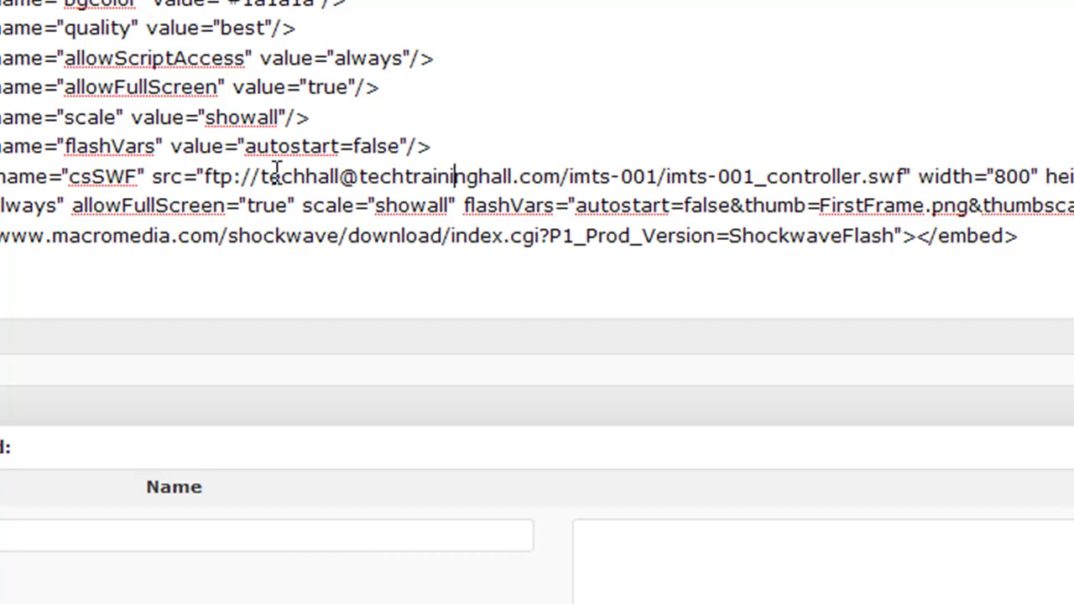
key(Right)
key(Right)
key(Left)
key(shift+Left)
key(shift+Left)
key(shift+Left)
key(shift+Left)
key(shift+Left)
key(shift+Left)
key(shift+Left)
key(shift+Left)
key(shift+Left)
key(shift+Left)
key(shift+Left)
key(shift+Left)
key(shift+Left)
key(shift+Left)
key(shift+Left)
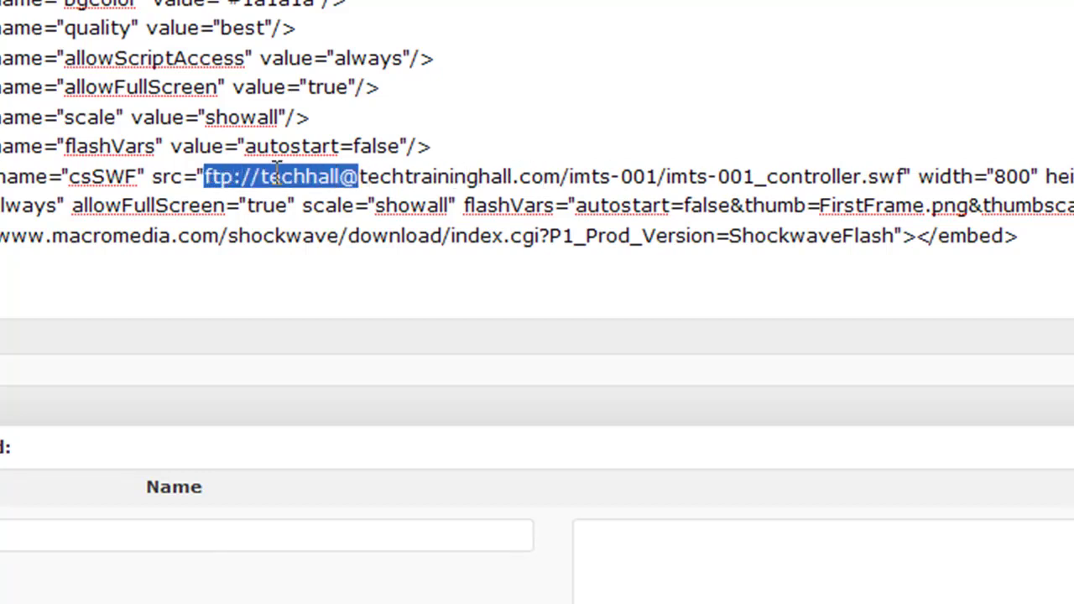
text(htt)
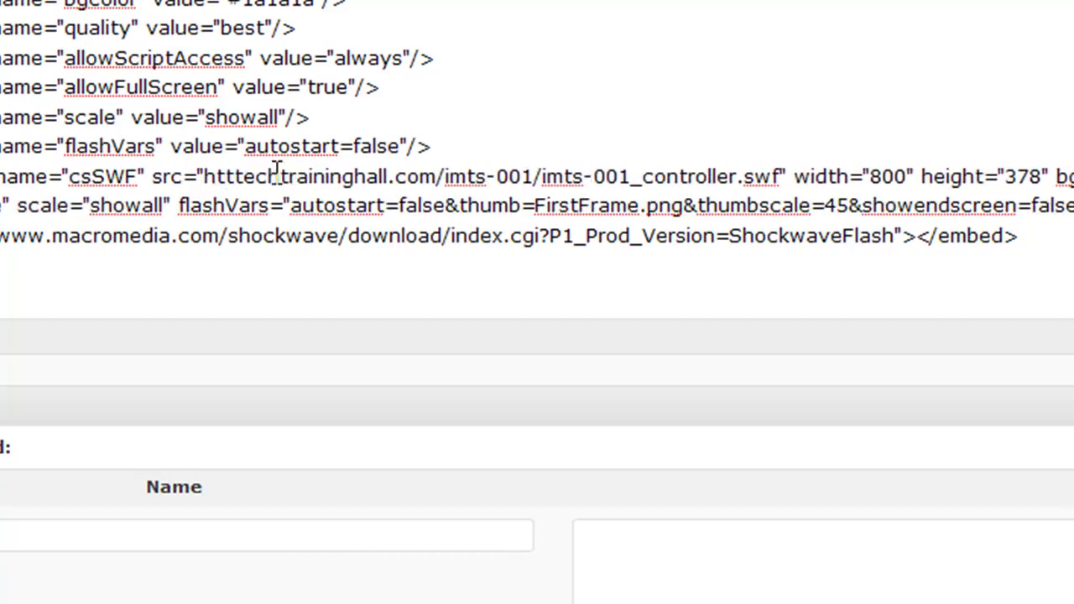
text(p://)
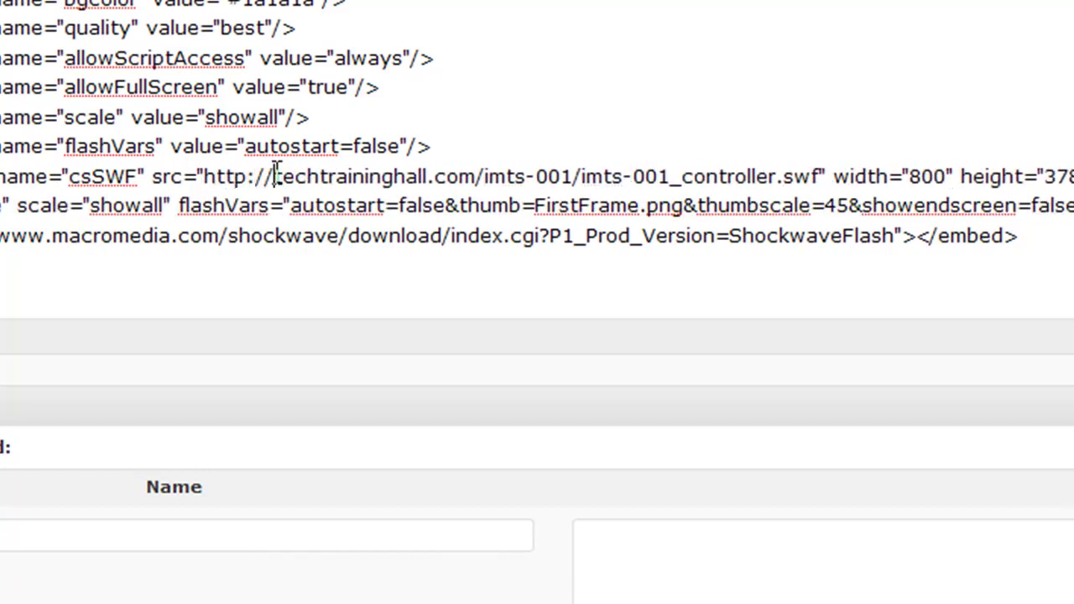
key(Right)
key(Right)
key(Right)
key(Right)
key(Right)
key(Right)
key(Right)
key(Right)
key(Right)
key(Right)
key(Right)
key(Right)
key(Right)
key(Right)
key(Right)
key(Right)
key(Right)
key(Right)
key(Right)
key(Right)
key(Right)
key(Right)
key(Right)
key(Right)
key(Right)
key(Right)
key(Right)
key(Right)
key(Right)
key(Right)
key(Right)
key(Right)
key(Right)
key(Right)
key(Right)
key(Right)
key(Right)
key(Right)
key(Right)
drag(203, 176, 581, 178)
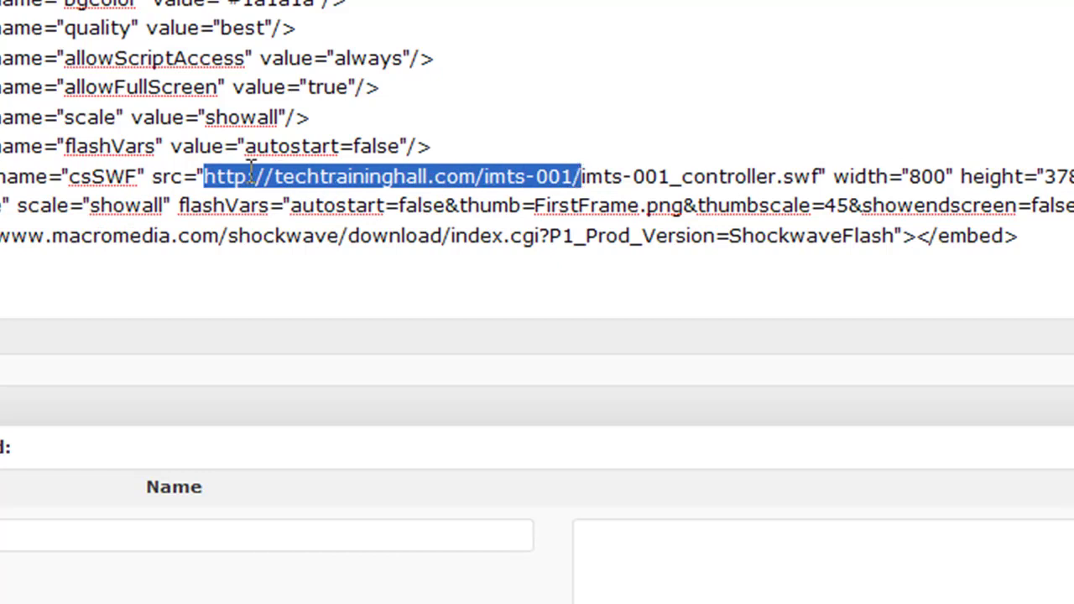
right_click(568, 181)
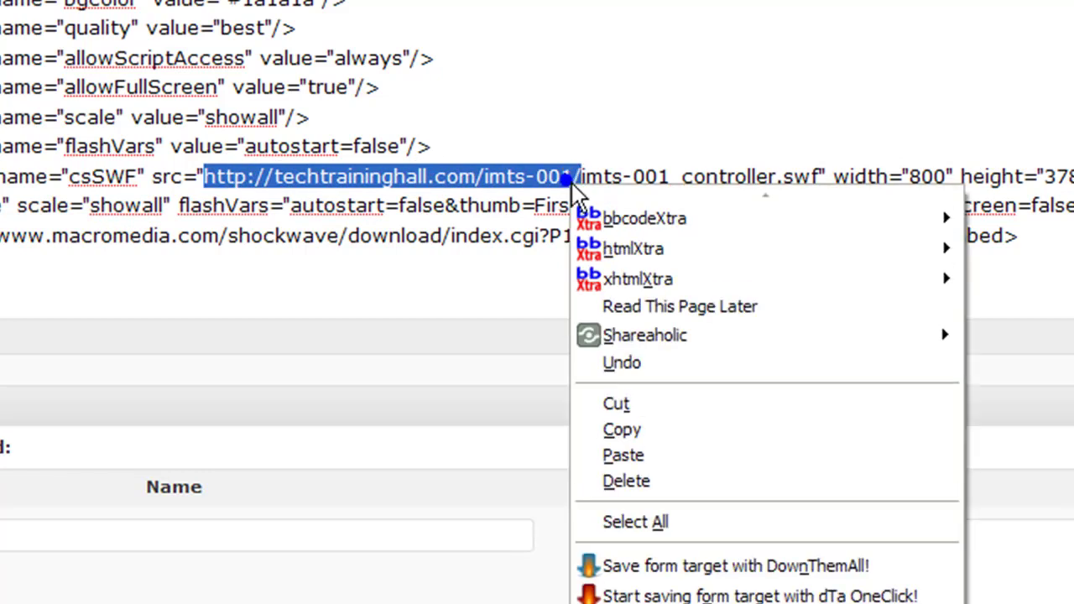
click(623, 431)
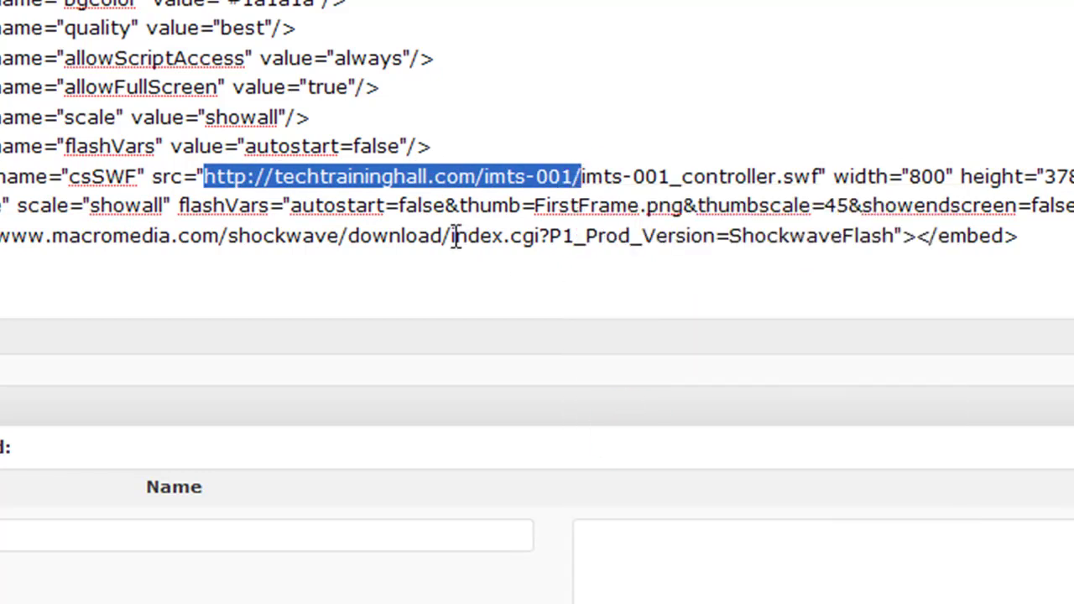
Step: Insert the copied base address in front of FirstFrame.png in the embed tag's flashVars thumb value
click(532, 206)
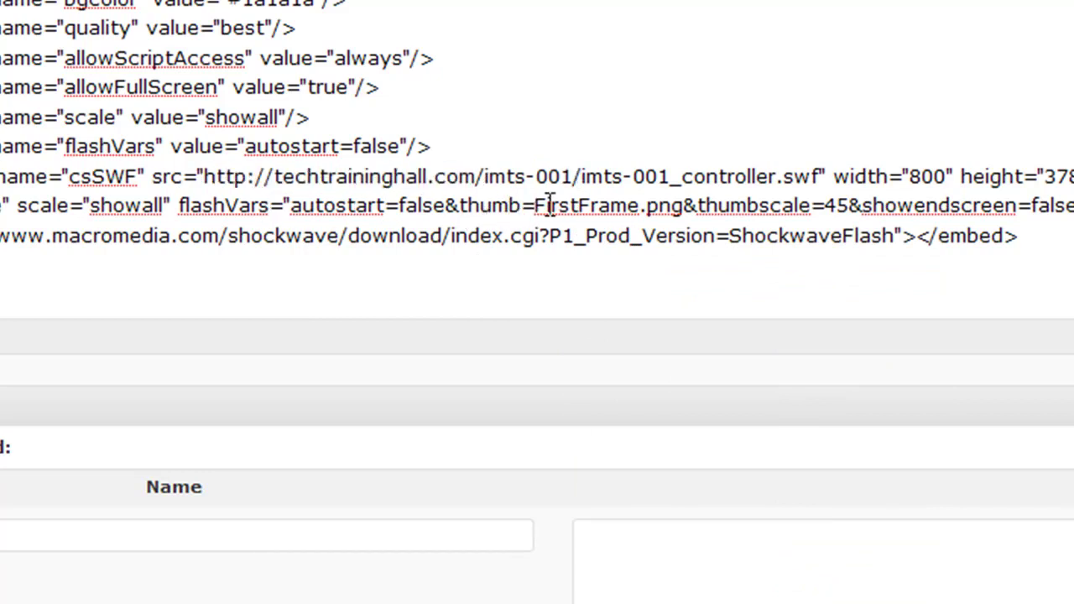
key(ctrl+v)
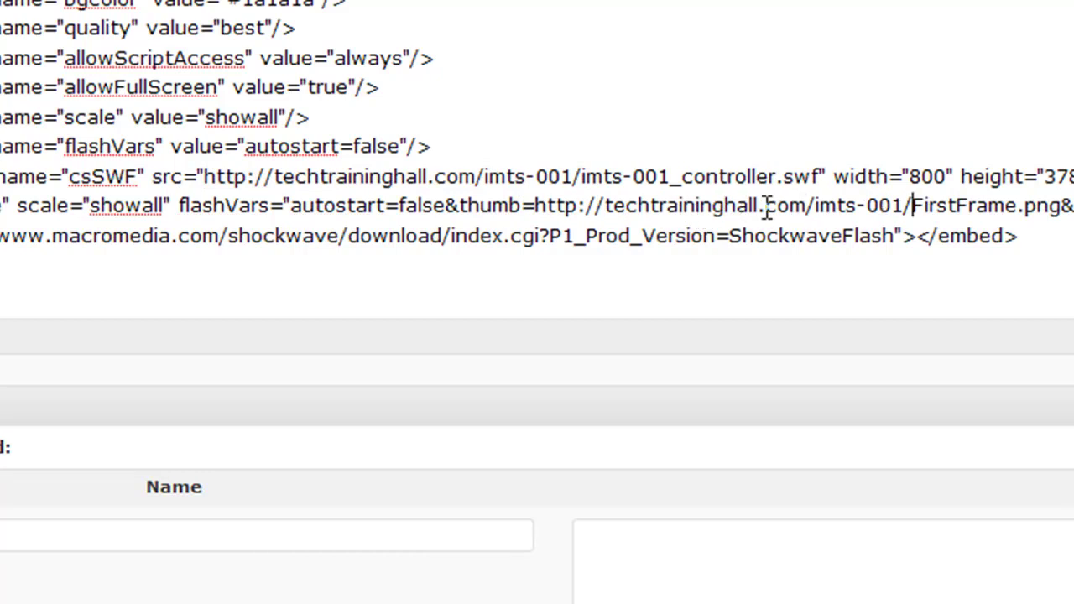
click(916, 206)
drag(916, 206, 989, 206)
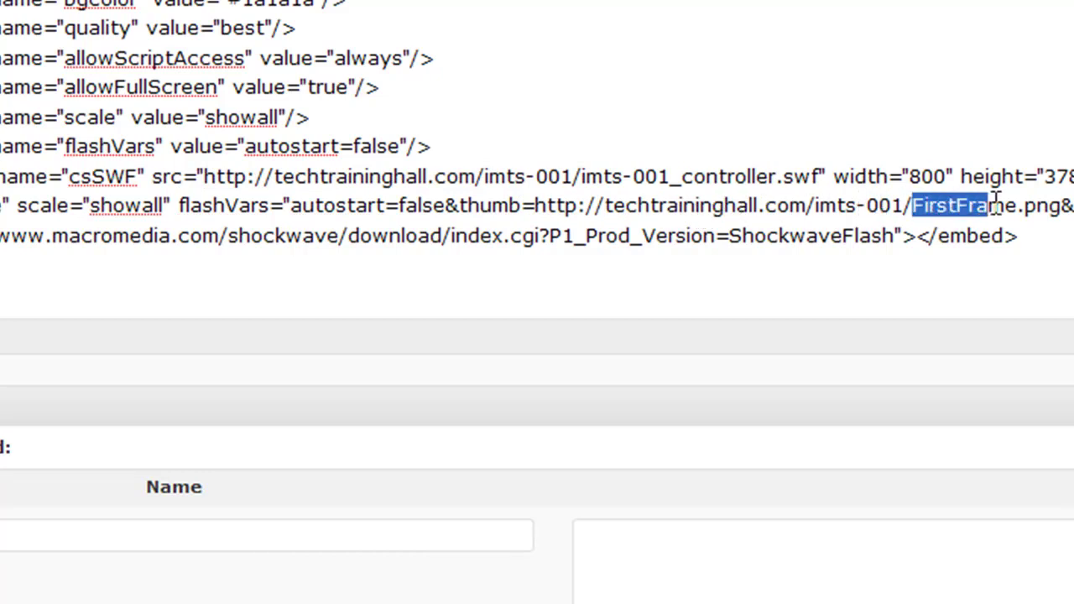
click(1036, 206)
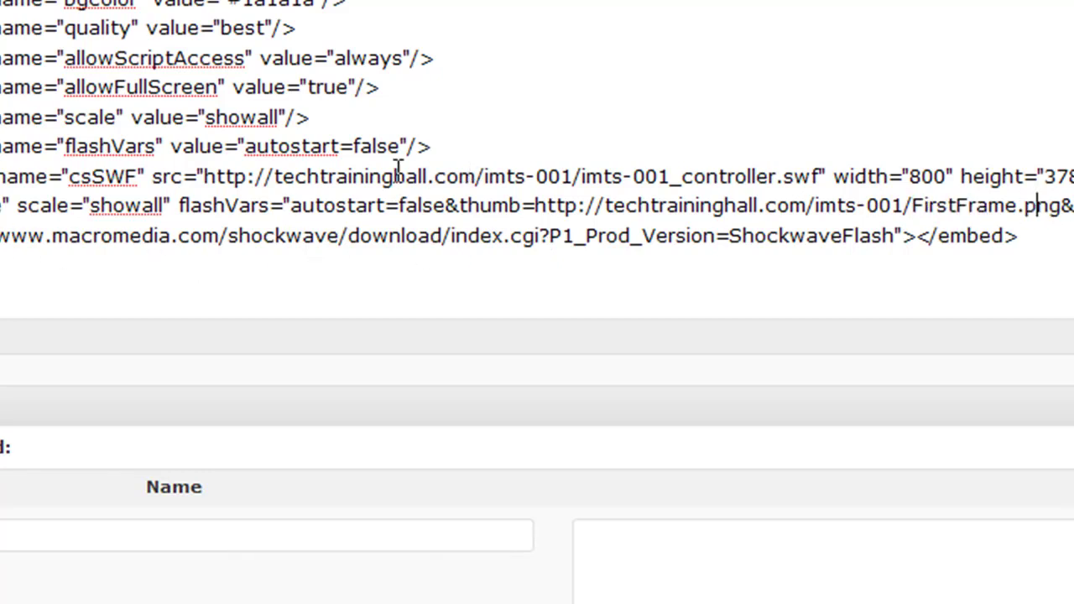
scroll(395, 167, up, 2)
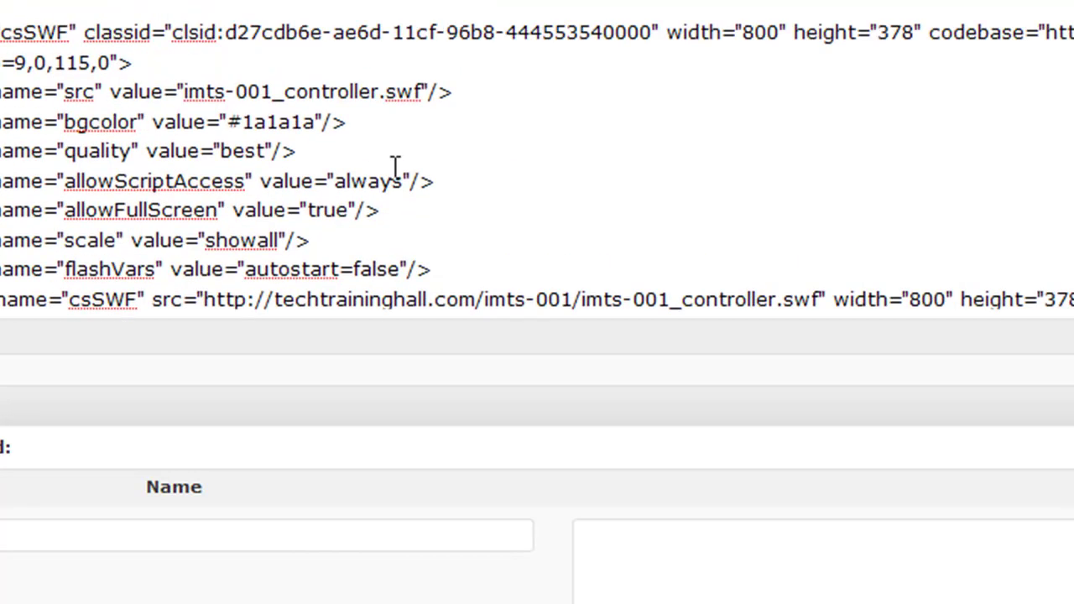
click(186, 94)
key(ctrl+v)
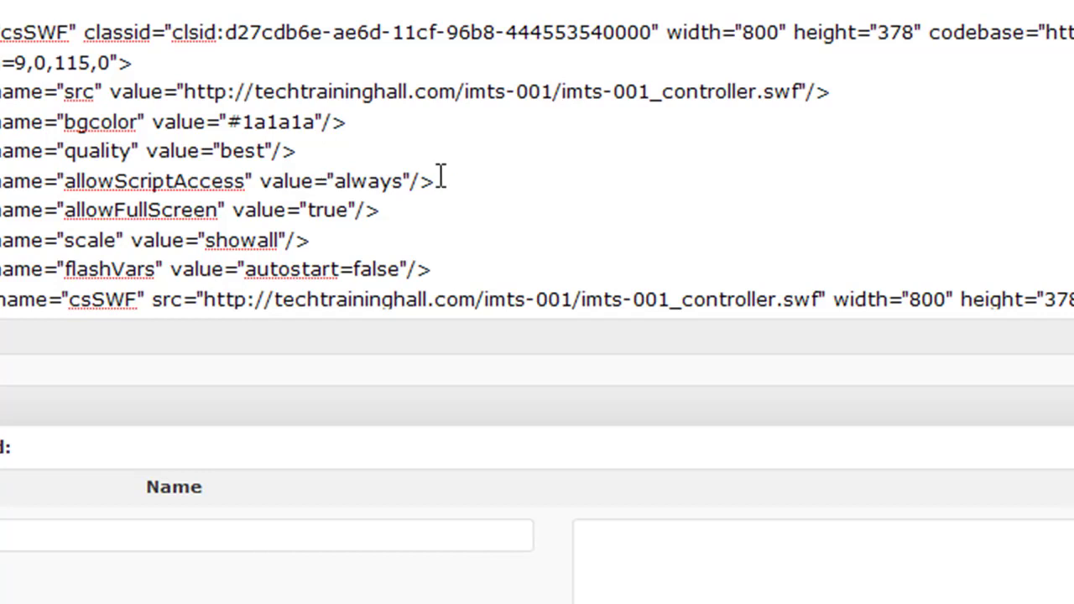
Step: Save the Demo Video Sharing page as a draft and view it on the site
scroll(442, 178, down, 2)
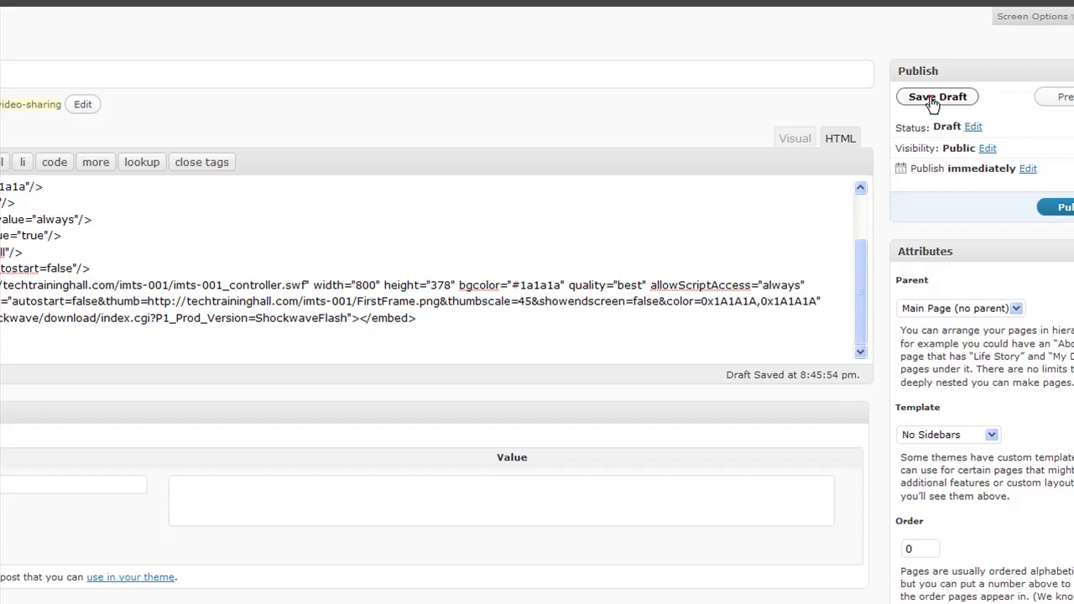
click(934, 98)
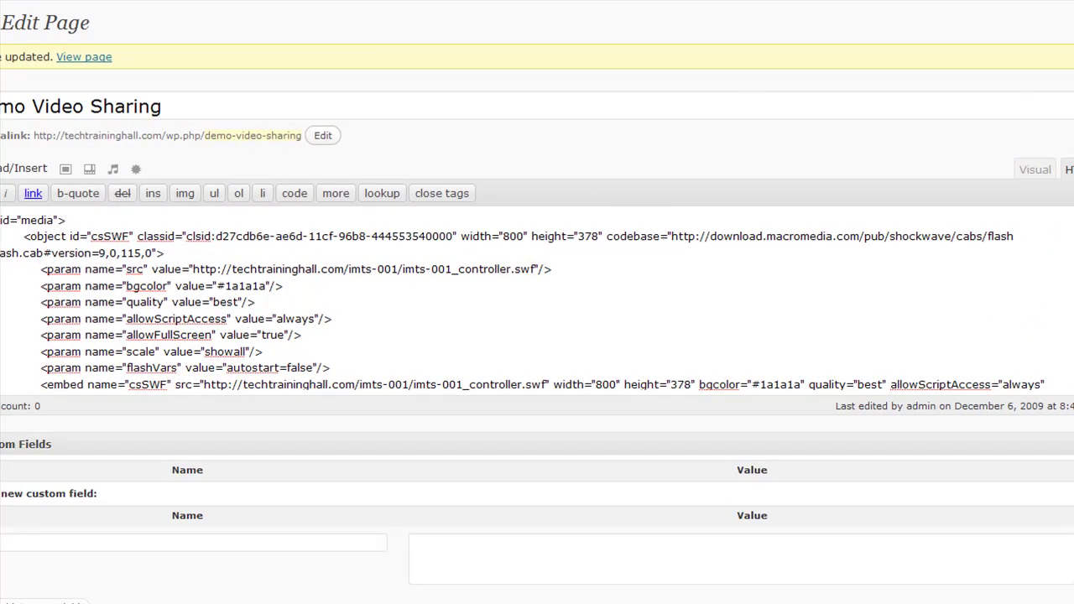
click(95, 57)
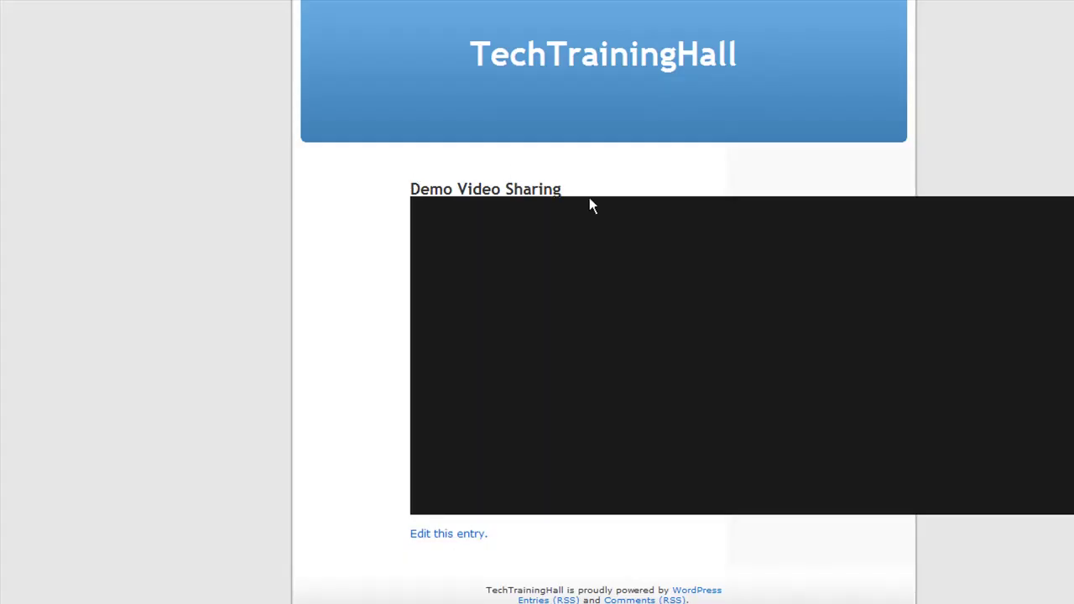